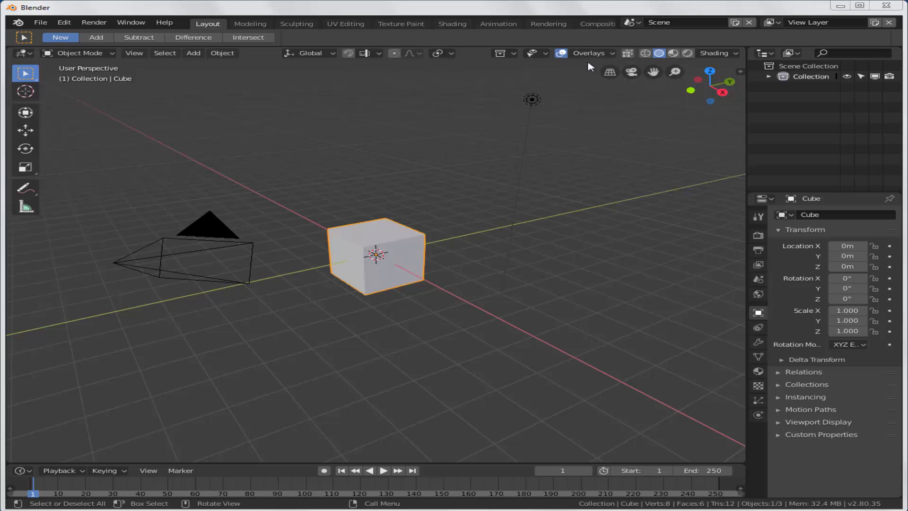
Switch all viewport overlays off and on again, and do the same with the gizmos
left_click(561, 53)
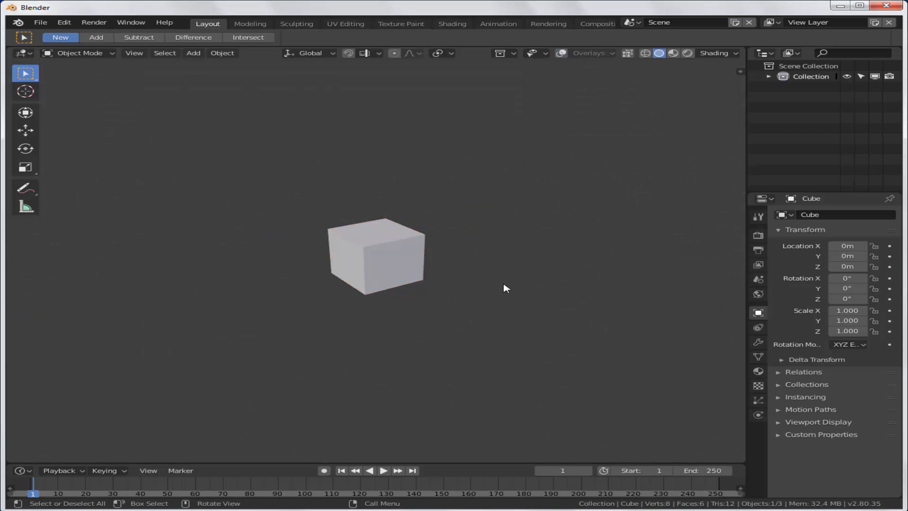
left_click(562, 54)
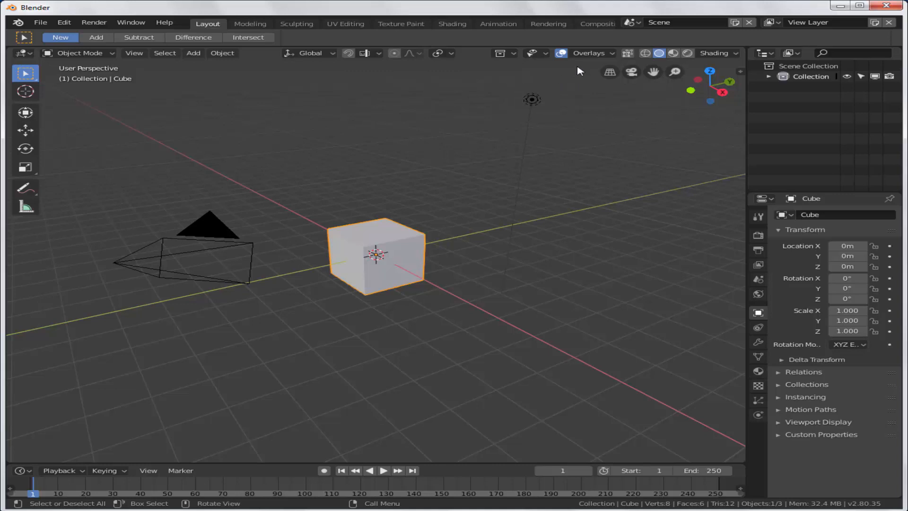
left_click(612, 54)
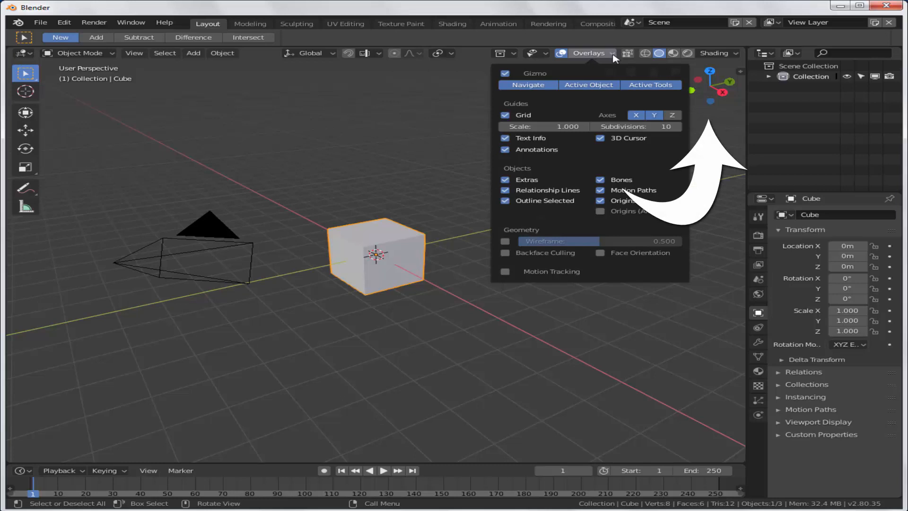
left_click(504, 75)
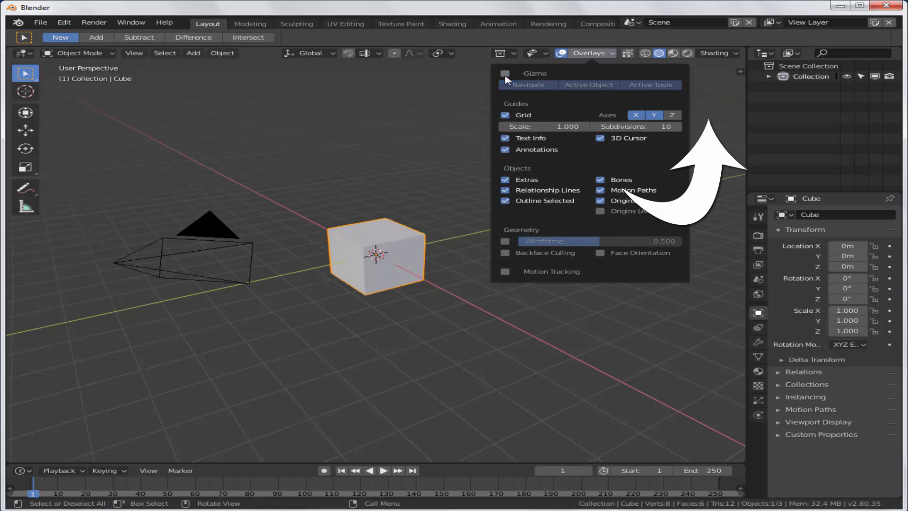
left_click(504, 75)
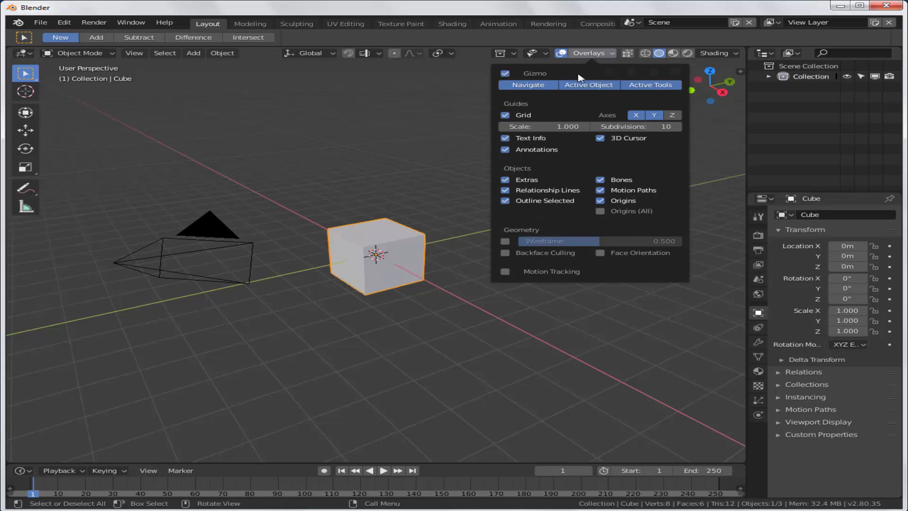
Toggle the floor grid off and on, and set its scale to 0.968 with 33 subdivisions
left_click(505, 116)
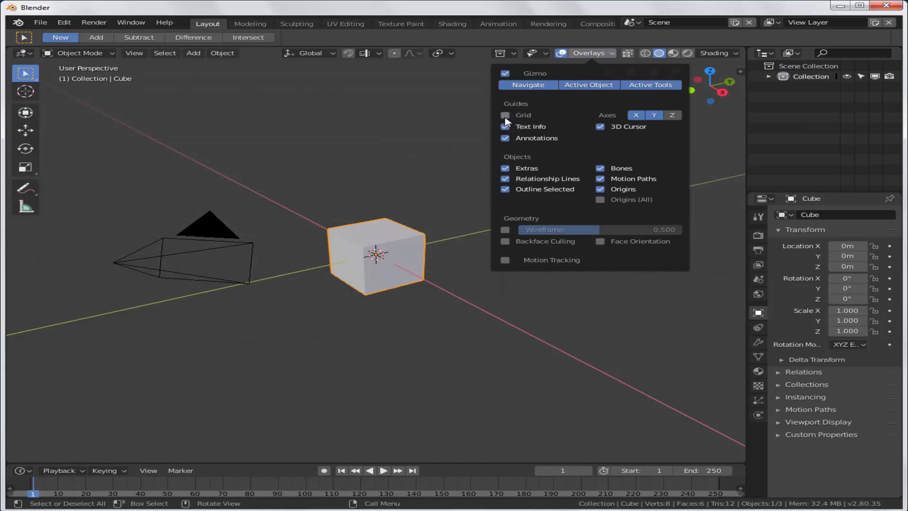
left_click(505, 116)
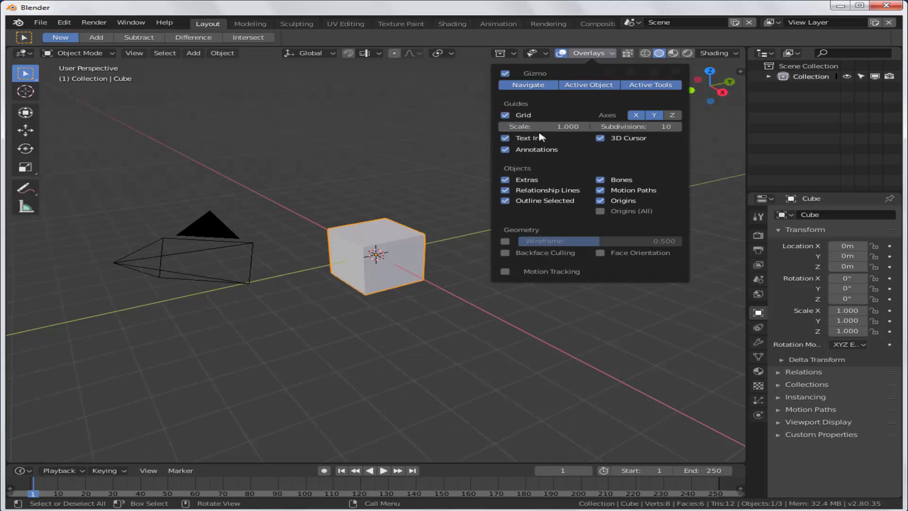
left_click_drag(552, 126, 538, 126)
mouse_move(634, 127)
left_mouse_down()
mouse_move(657, 126)
mouse_move(644, 127)
left_mouse_up()
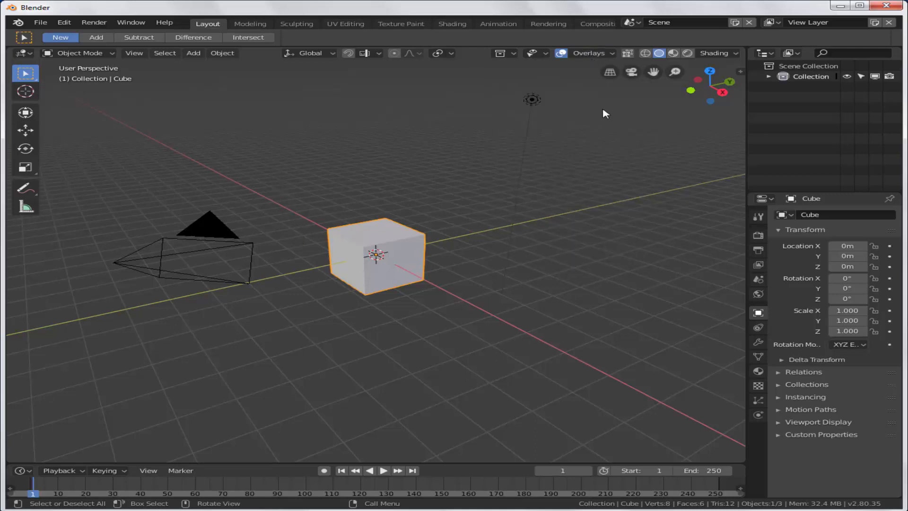
Hide and restore the X and Y axis lines in the overlays, and briefly show the Z axis line
left_click(612, 54)
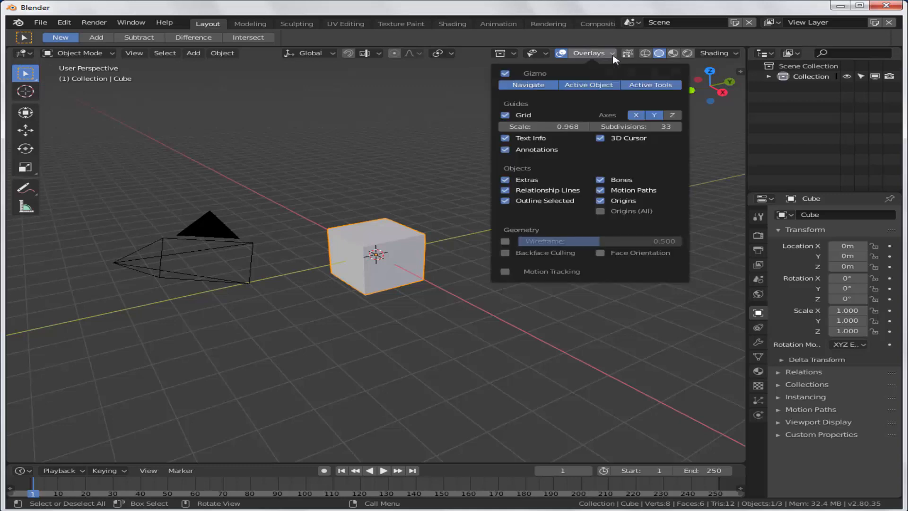
left_click(635, 115)
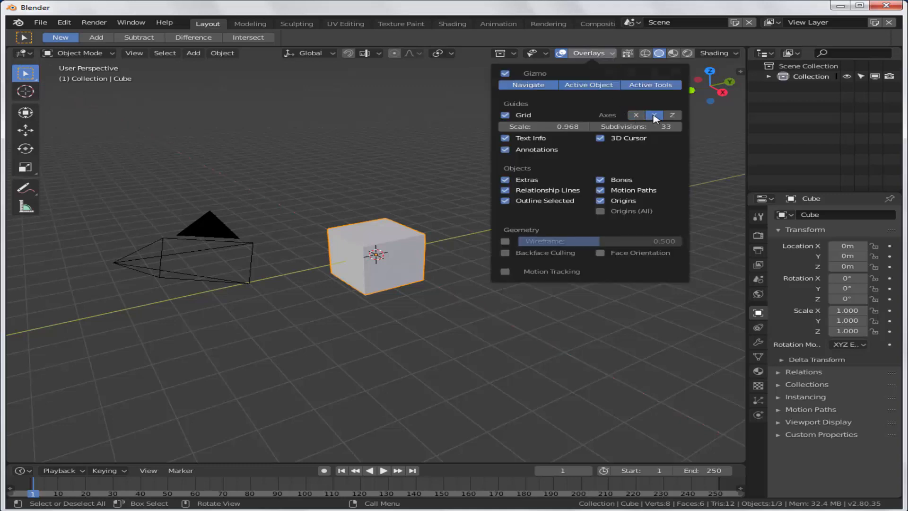
left_click(654, 117)
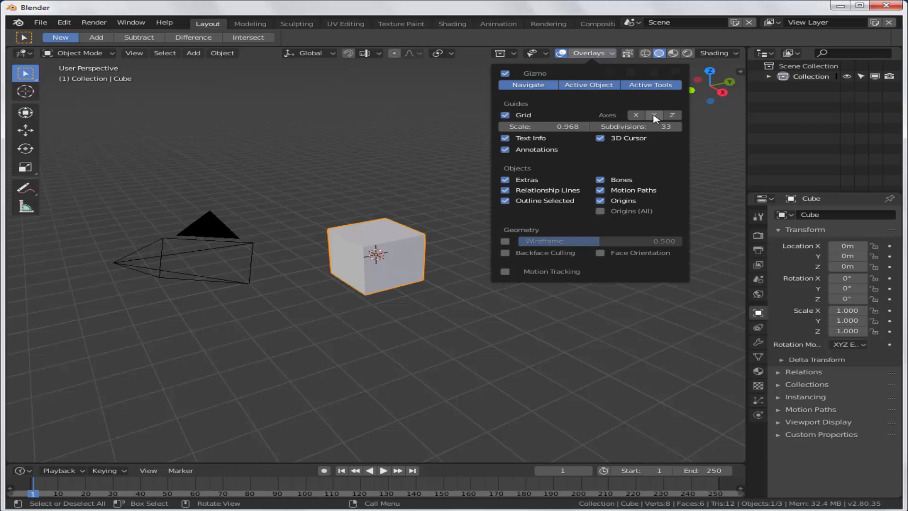
left_click(636, 116)
left_click(655, 116)
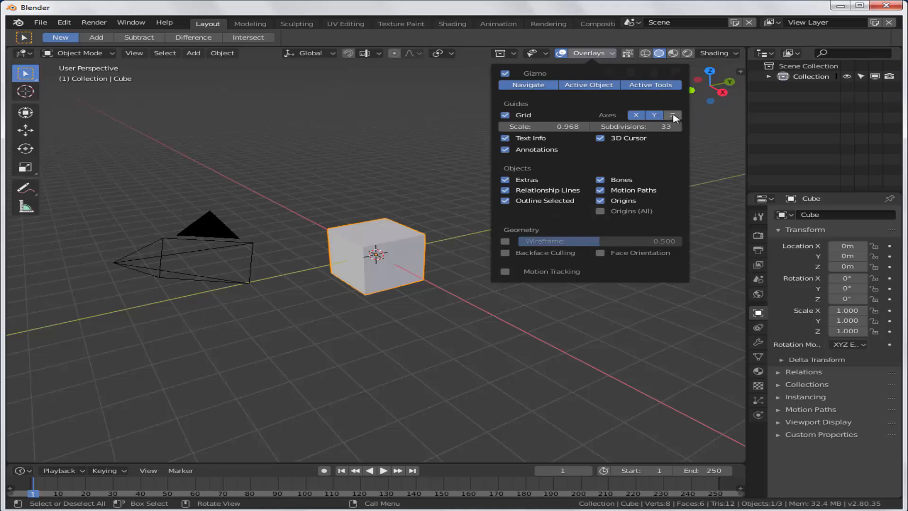
left_click(673, 116)
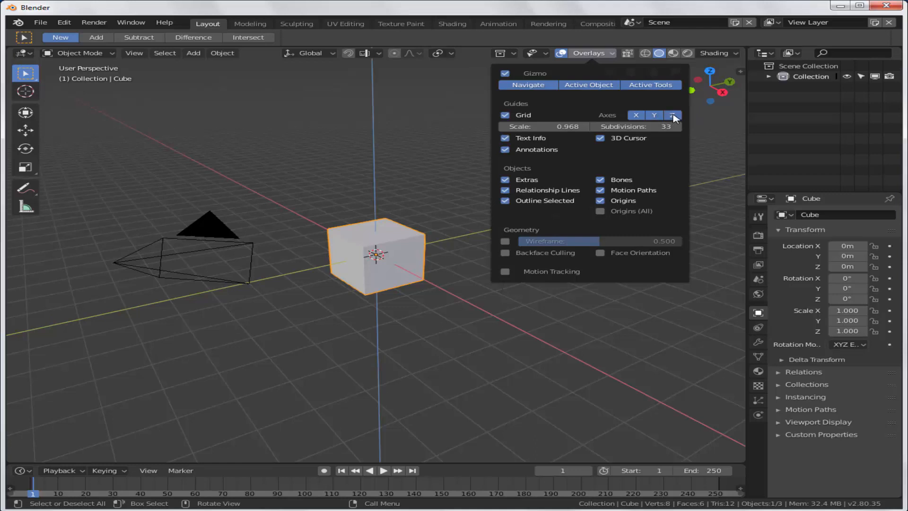
left_click(672, 116)
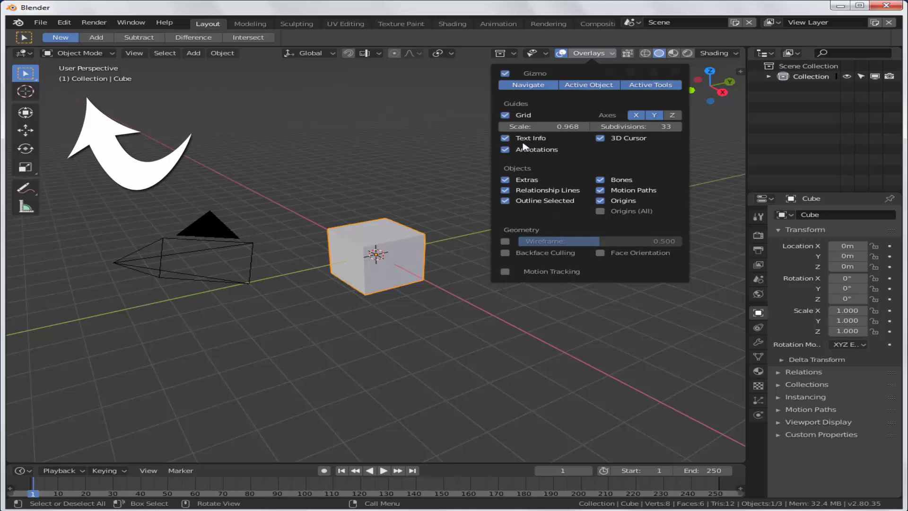
Toggle the viewport's text info off and on, and hide the 3D cursor
left_click(504, 138)
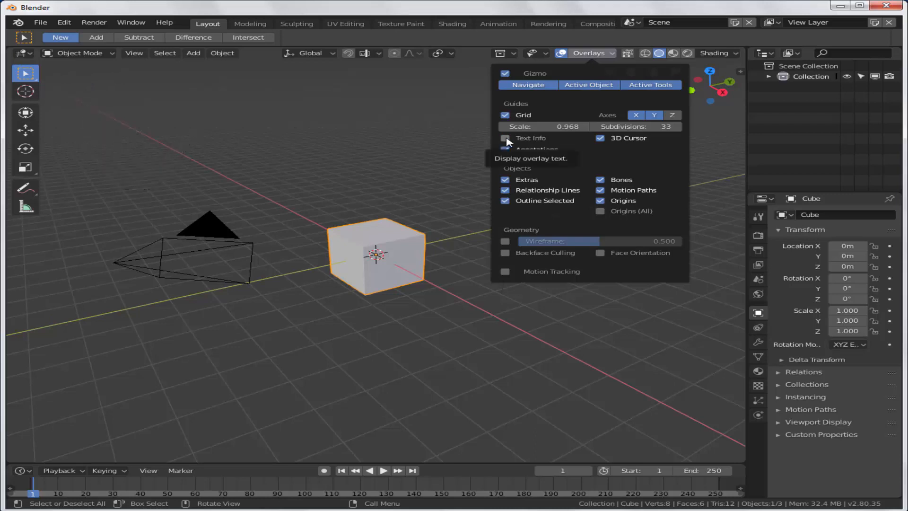
left_click(505, 139)
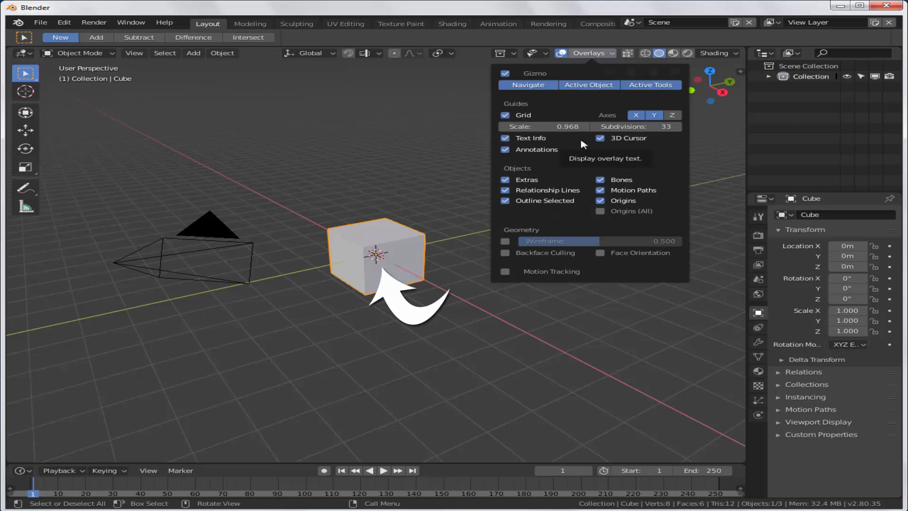
left_click(601, 139)
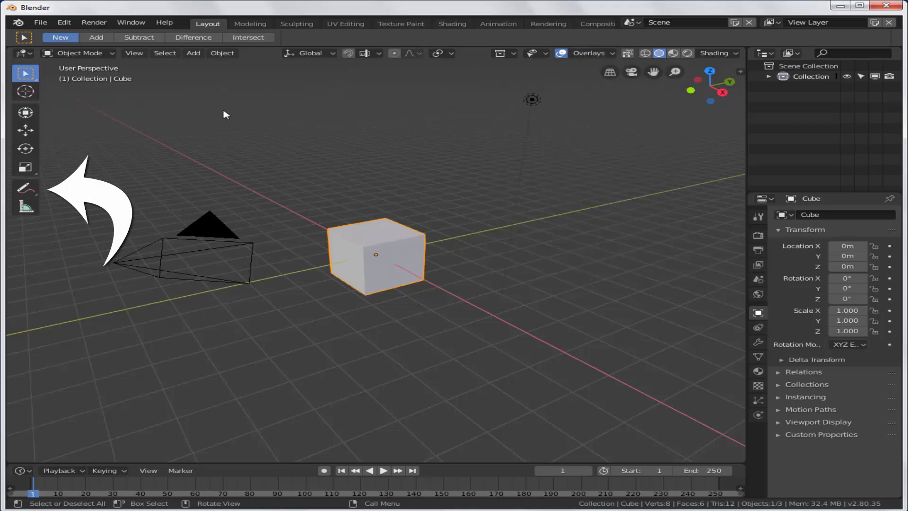
Draw a freehand annotation stroke around the cube, and toggle the annotations overlay off and on
left_click(31, 192)
mouse_move(290, 206)
left_mouse_down()
mouse_move(428, 201)
mouse_move(462, 265)
mouse_move(296, 230)
left_mouse_up()
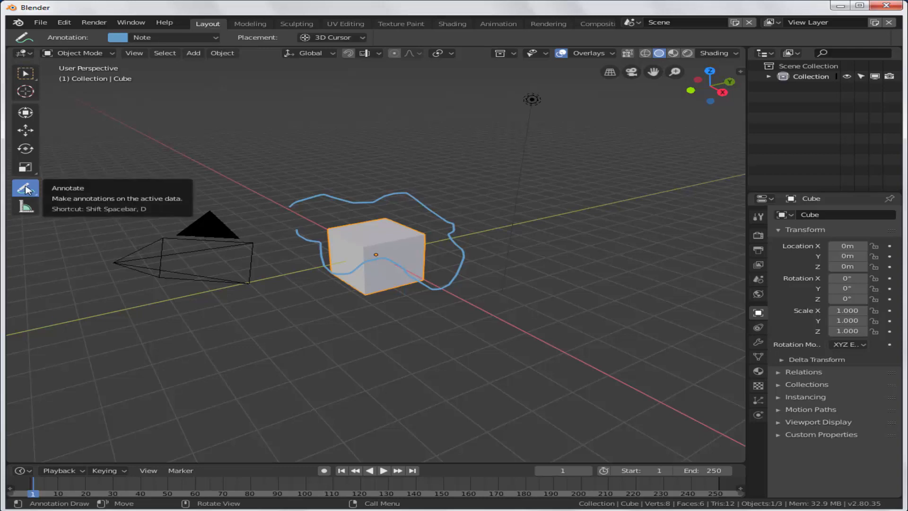
left_click(591, 52)
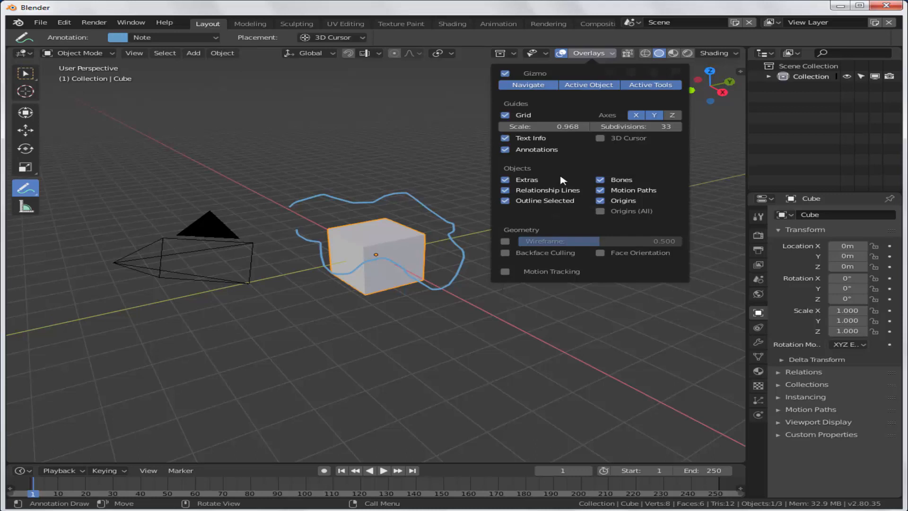
left_click(505, 150)
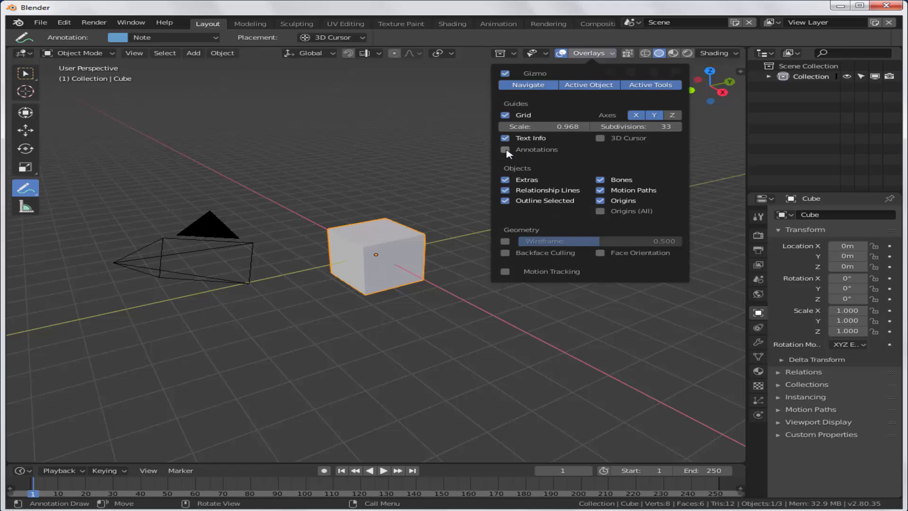
left_click(505, 150)
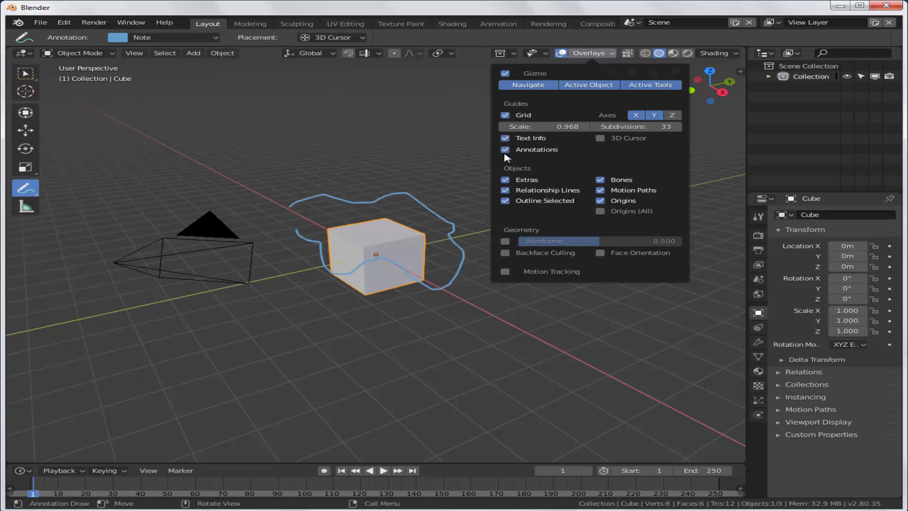
Erase the whole annotation stroke around the cube with the Annotate Eraser
left_click(25, 188)
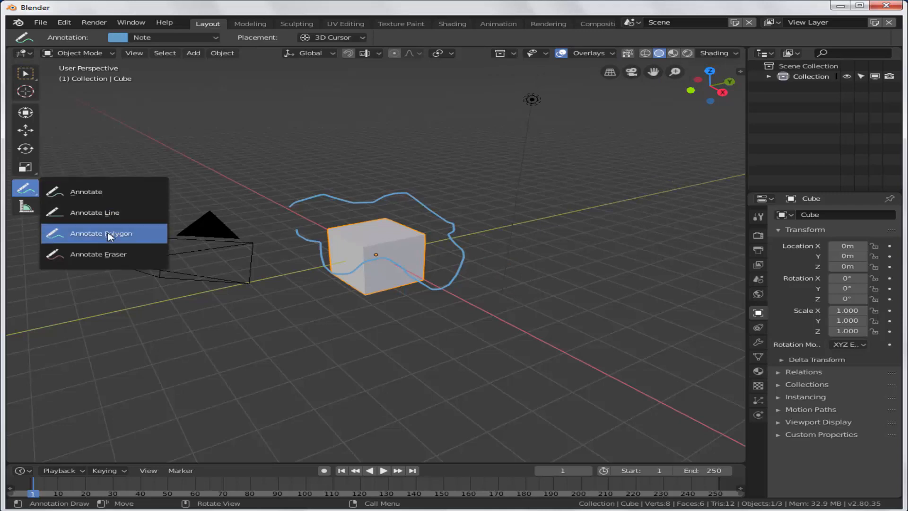
left_click(113, 255)
mouse_move(290, 205)
left_mouse_down()
mouse_move(398, 198)
mouse_move(449, 227)
mouse_move(471, 261)
mouse_move(442, 283)
mouse_move(360, 264)
mouse_move(294, 226)
left_mouse_up()
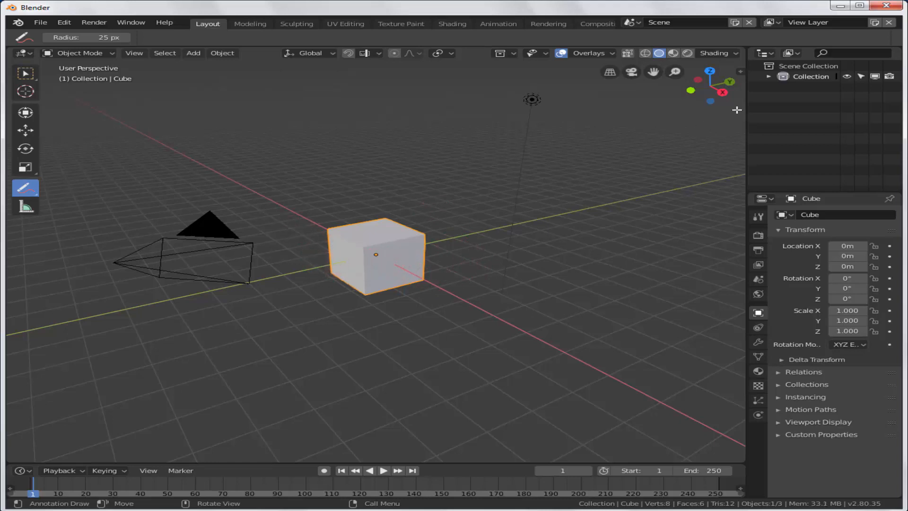
Turn the outline of selected objects off and back on in the overlays
left_click(612, 53)
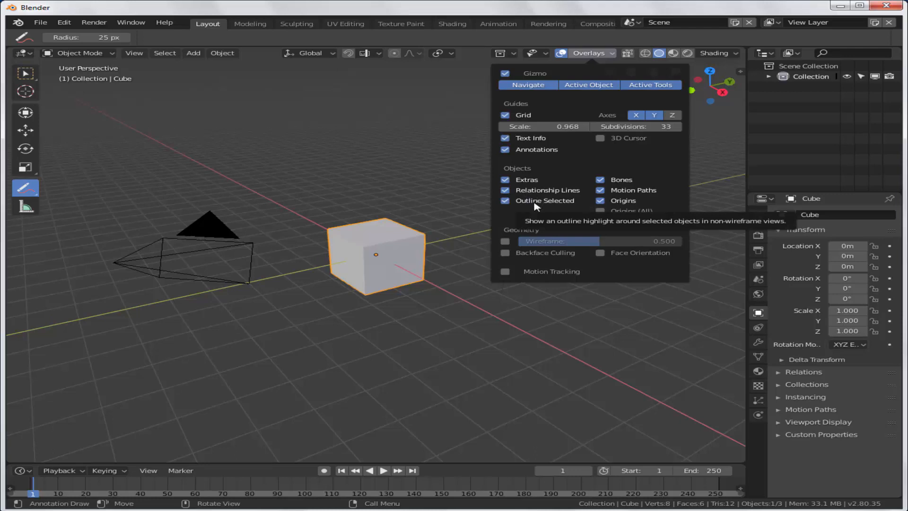
left_click(504, 201)
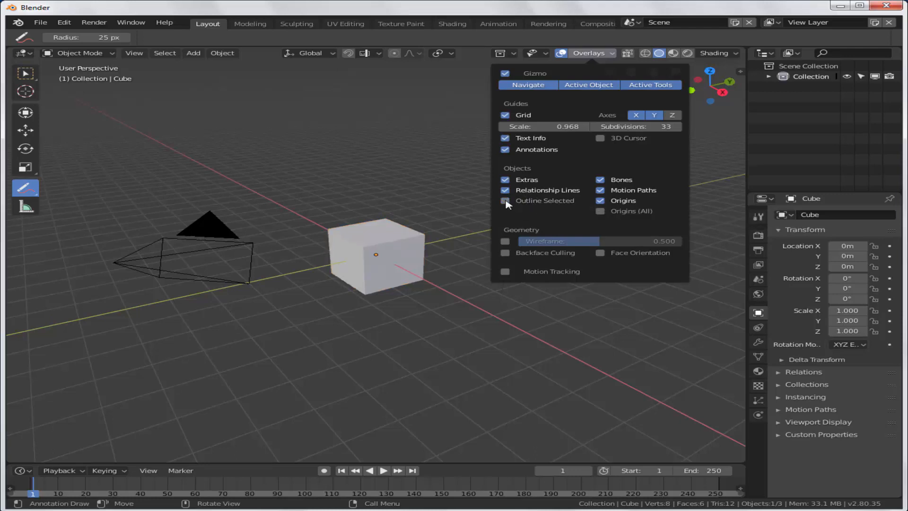
left_click(504, 201)
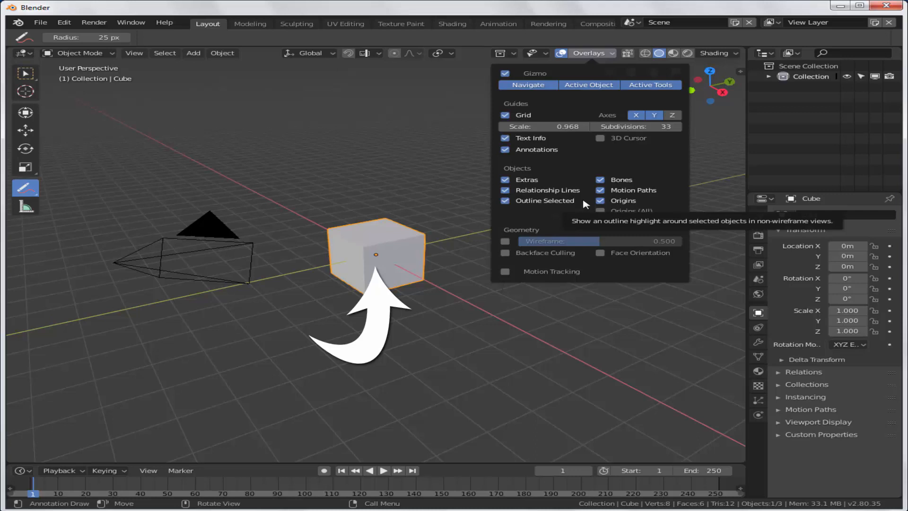
Hide and restore the object origins overlay, and turn the display of all origins on and off
left_click(601, 202)
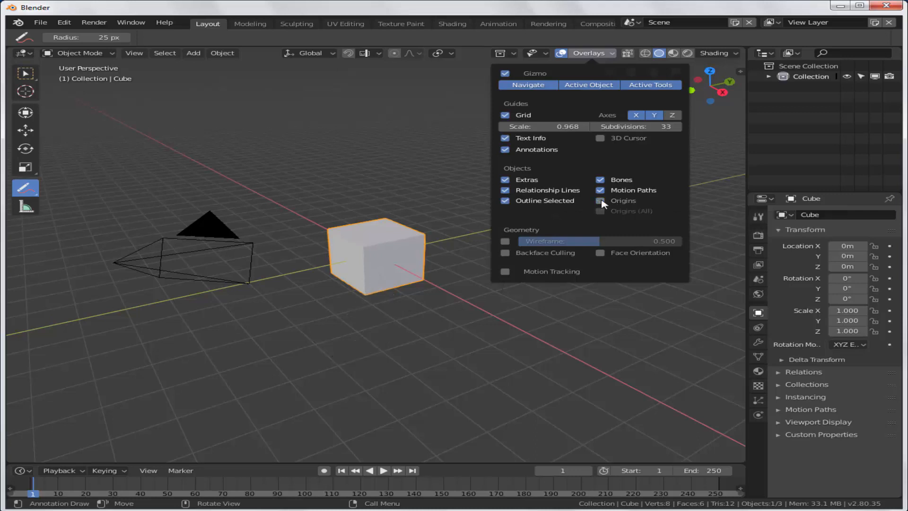
left_click(601, 201)
left_click(599, 211)
left_click(600, 211)
Enable the wireframe overlay with a value of 0.477, and turn the face orientation overlay on and off
left_click(504, 241)
left_click_drag(558, 242, 595, 242)
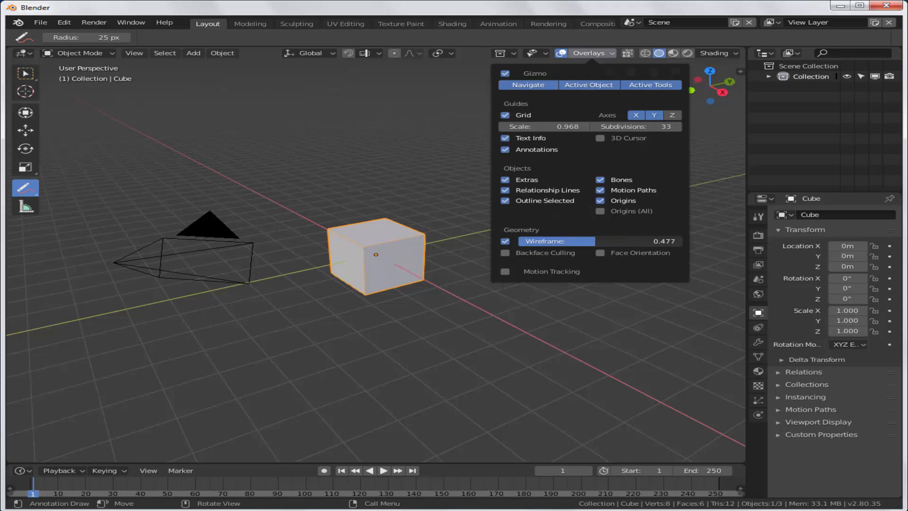
left_click_drag(598, 242, 599, 242)
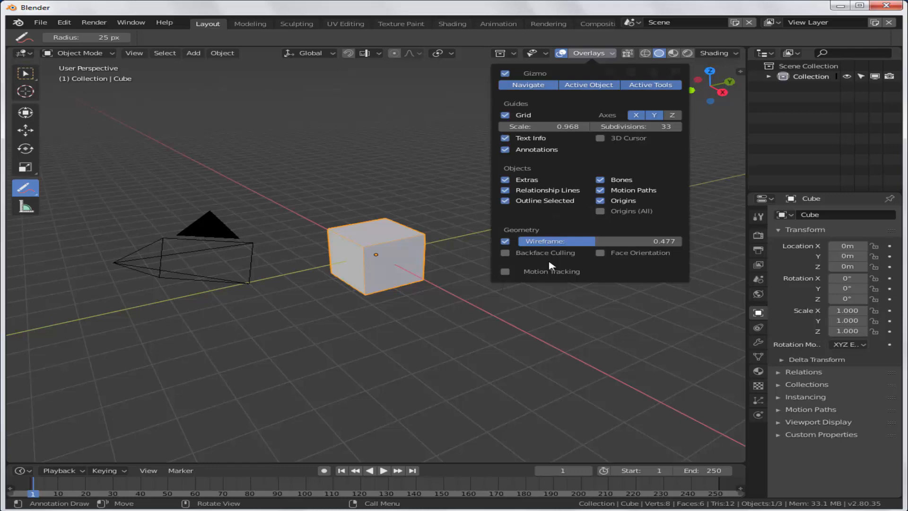
left_click(599, 253)
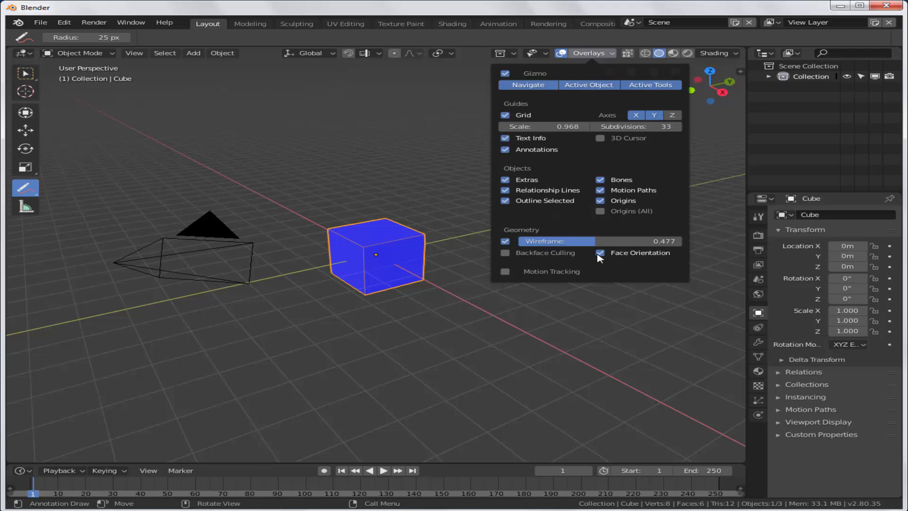
left_click(599, 254)
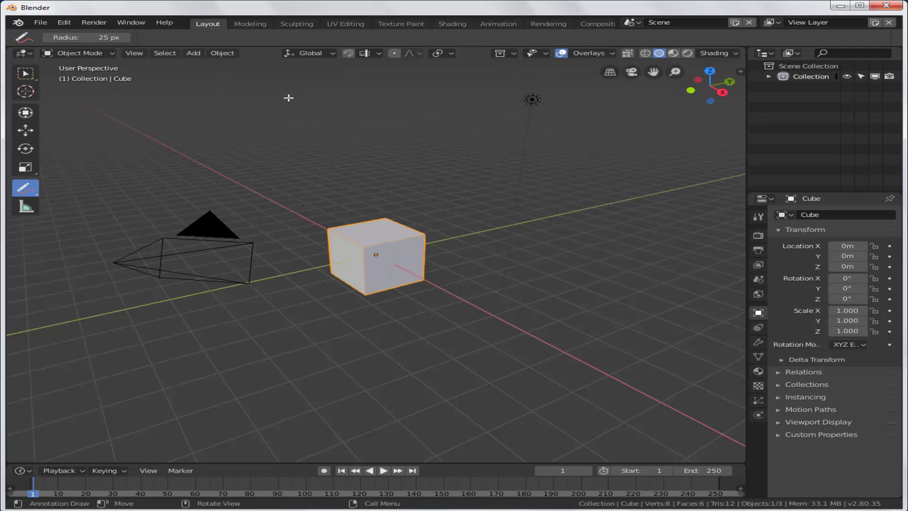
Switch the cube to Edit Mode and enable the Hidden Wire shading overlay
left_click(101, 53)
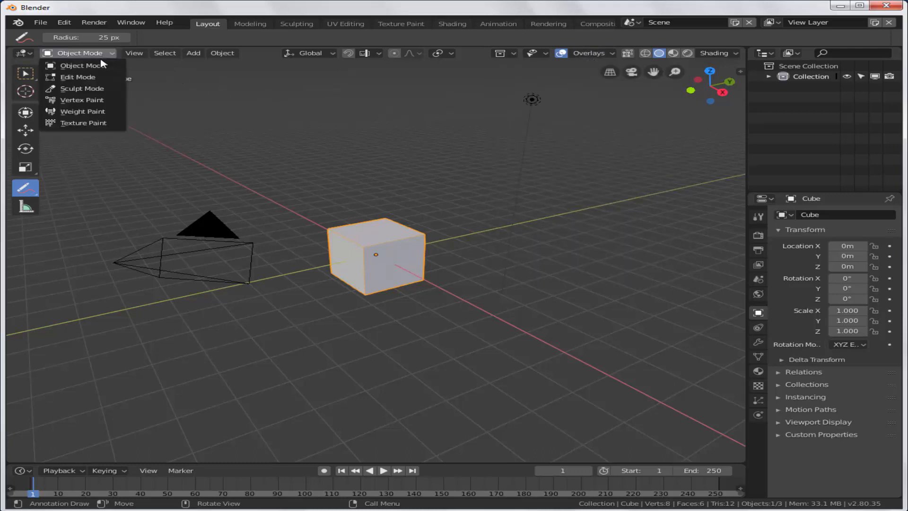
left_click(94, 79)
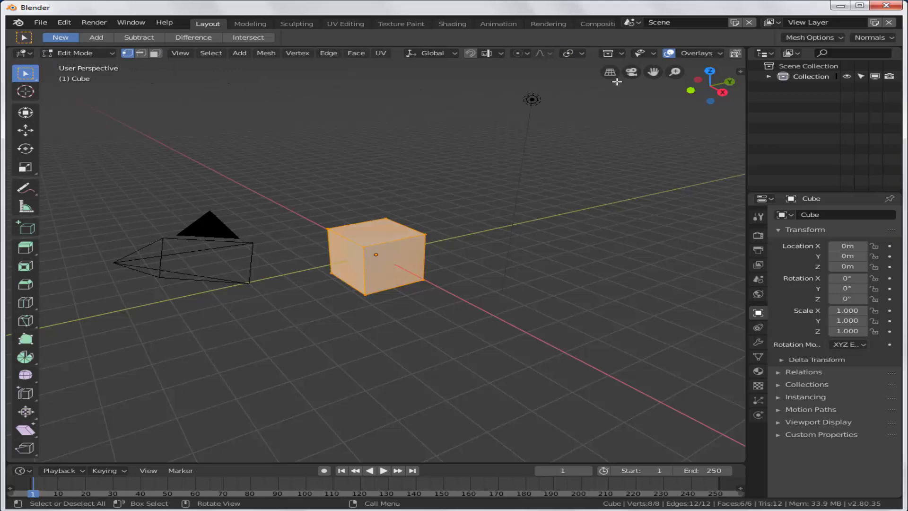
left_click(720, 54)
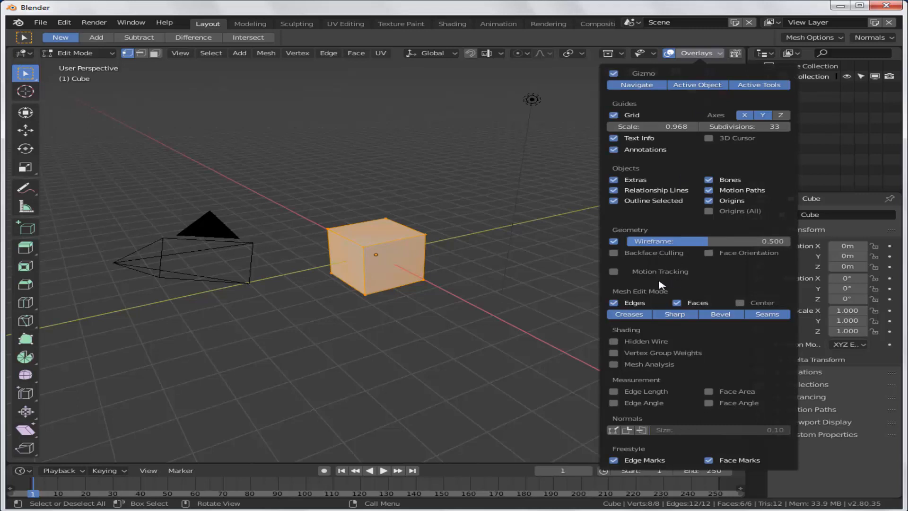
left_click(614, 341)
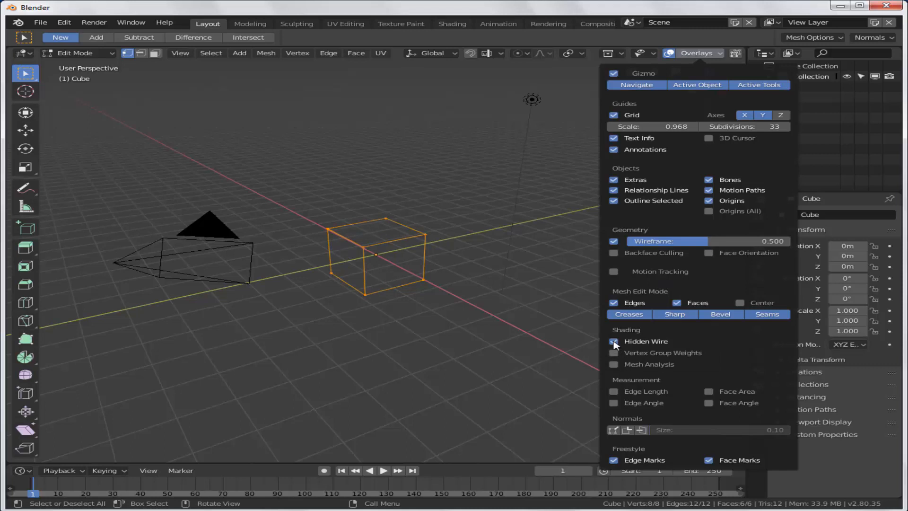
Turn the Vertex Group Weights overlay on and off, and disable the Hidden Wire shading overlay
left_click(613, 353)
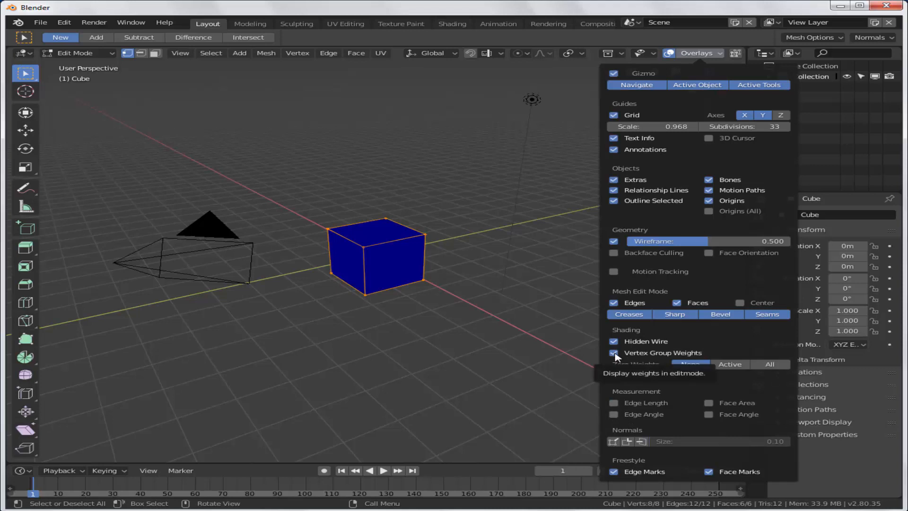
left_click(614, 353)
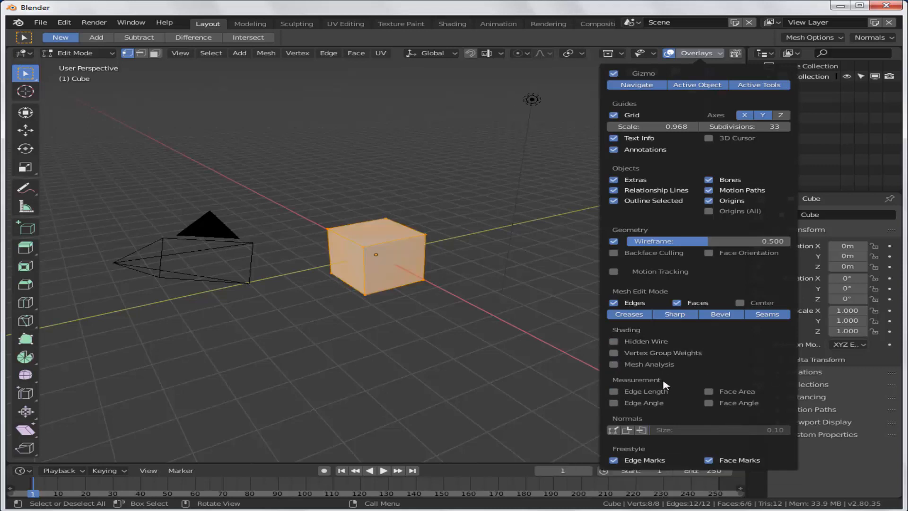
Turn the Edge Length, Face Area, Face Angle and Edge Angle measurement overlays on and off, one at a time
scroll(448, 310, "up", 5)
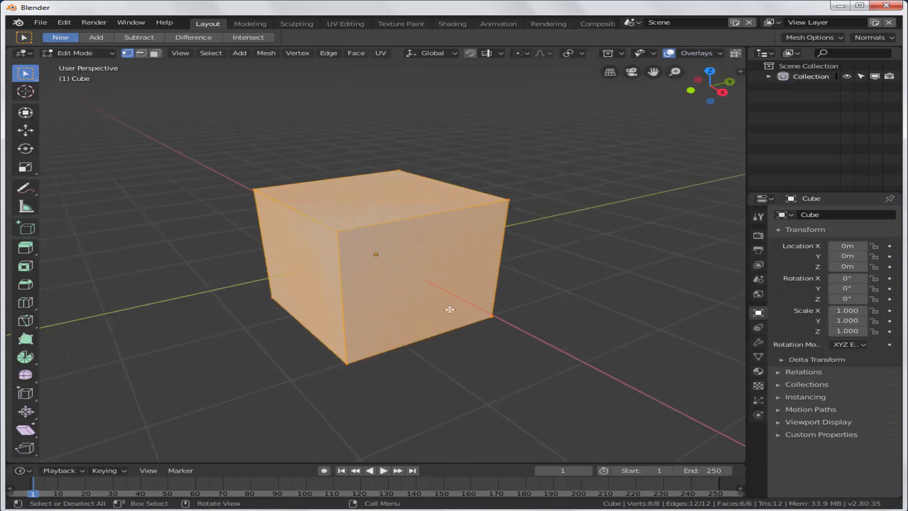
left_click(723, 53)
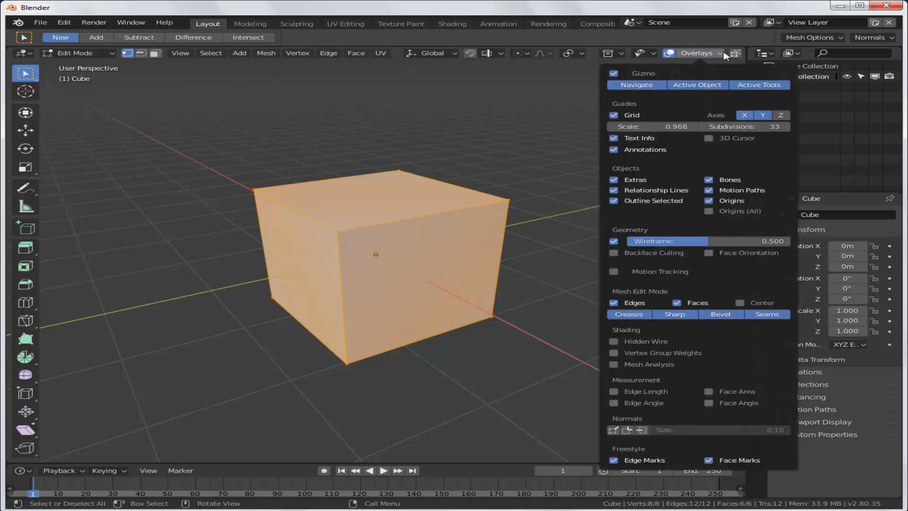
left_click(614, 391)
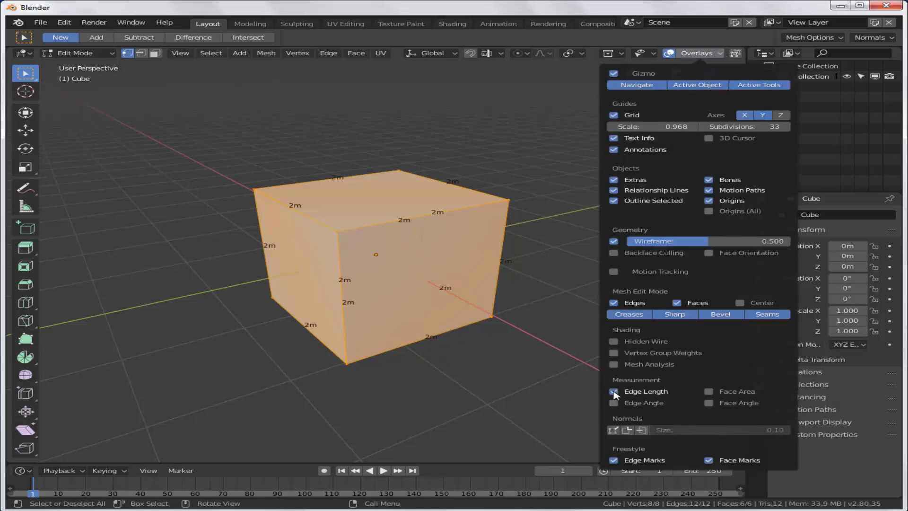
left_click(614, 392)
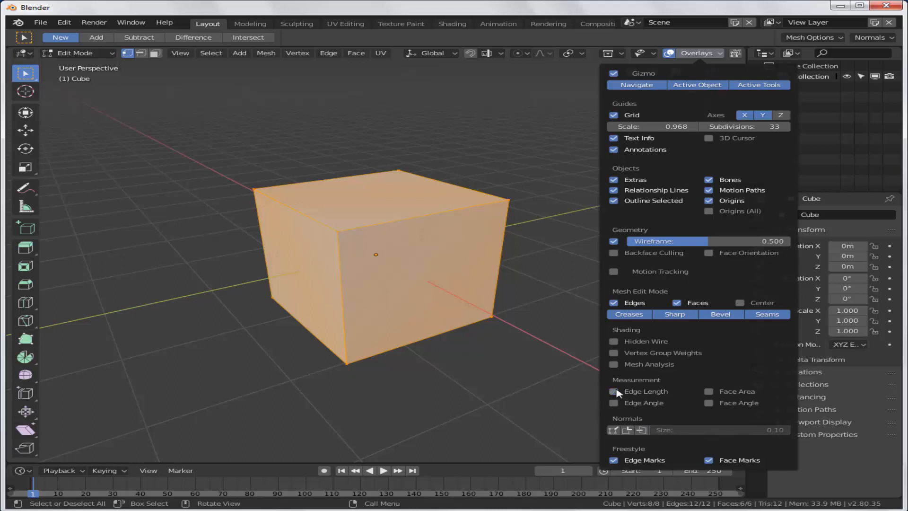
left_click(708, 392)
left_click(708, 392)
left_click(709, 403)
left_click(708, 403)
left_click(614, 403)
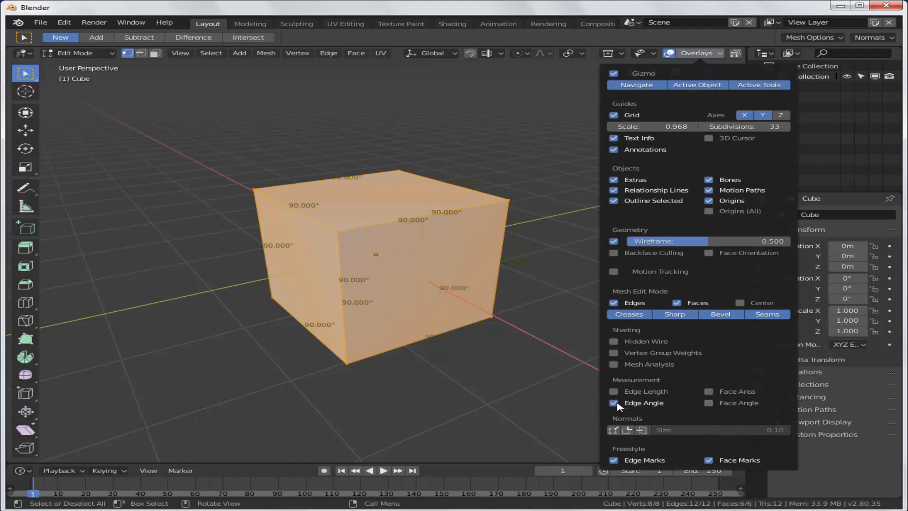
left_click(613, 404)
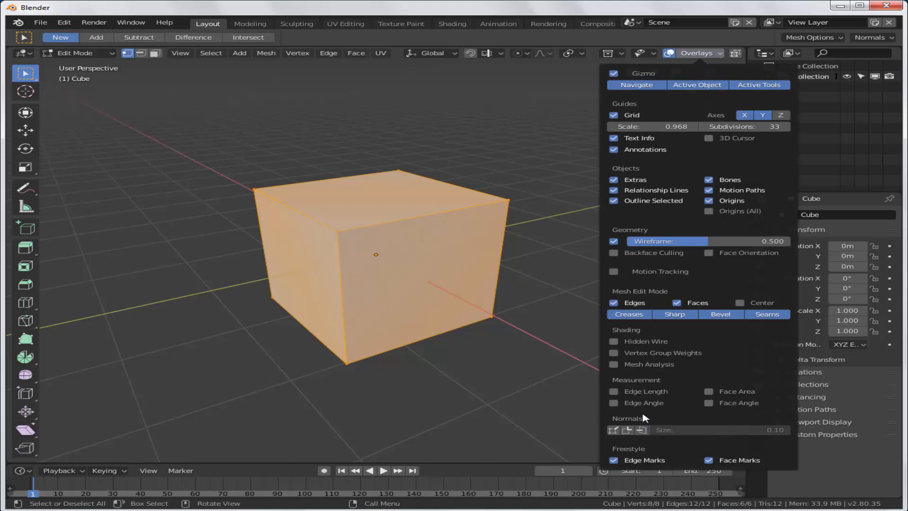
Display the cube's vertex normals at size 0.73, hide them, and turn the vertex-per-face normals on and off
left_click(612, 429)
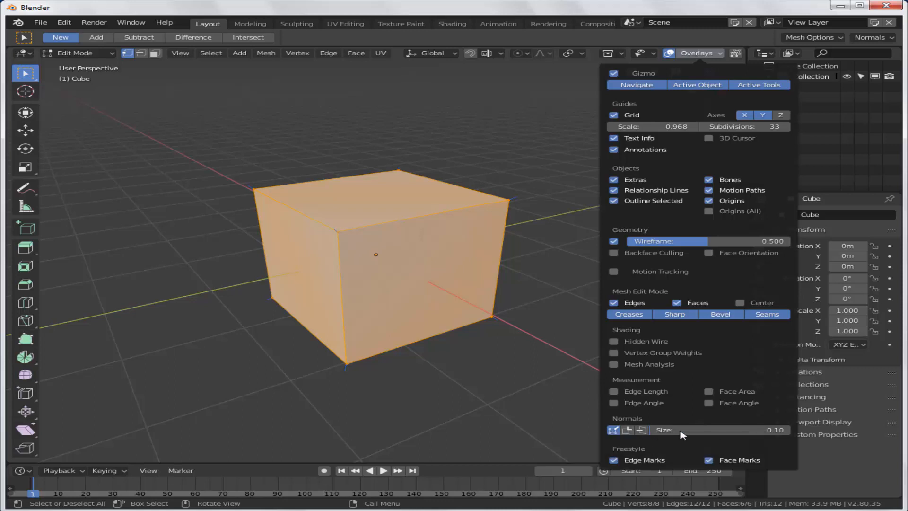
mouse_move(701, 434)
left_mouse_down()
mouse_move(728, 434)
mouse_move(713, 434)
left_mouse_up()
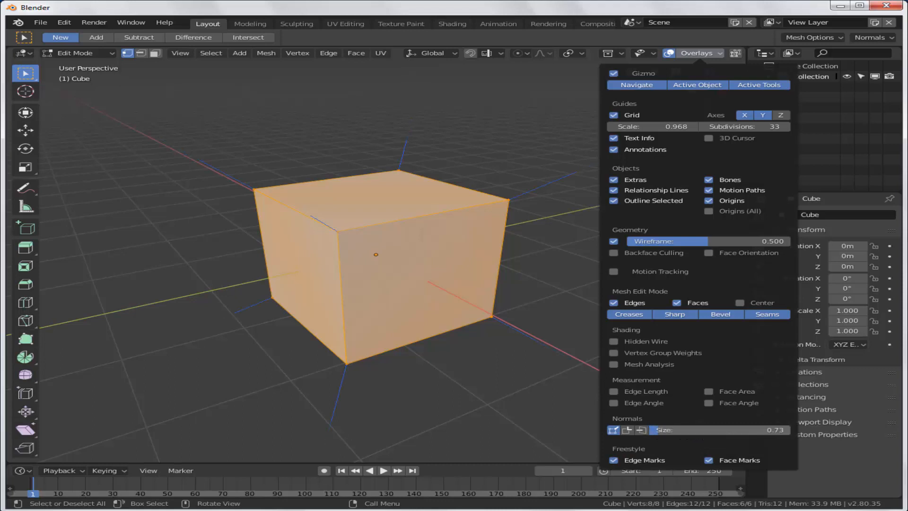
left_click(613, 430)
left_click(627, 430)
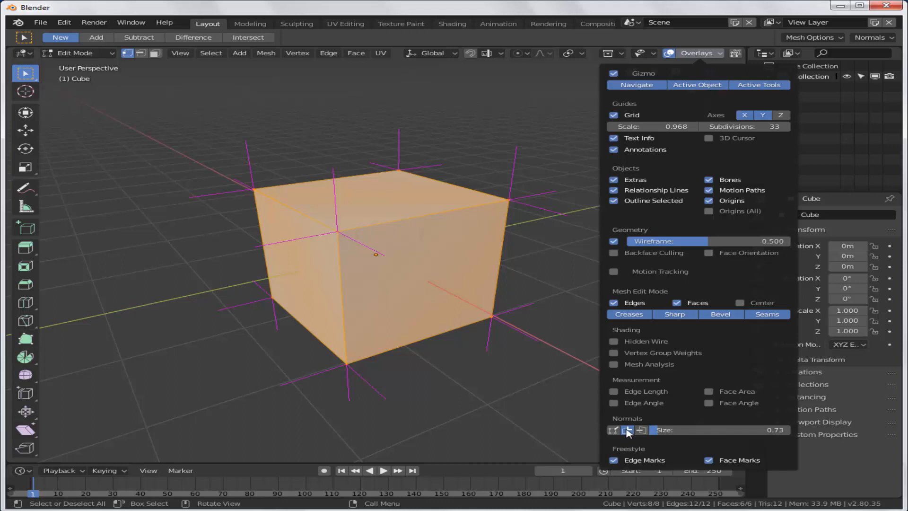
left_click(627, 429)
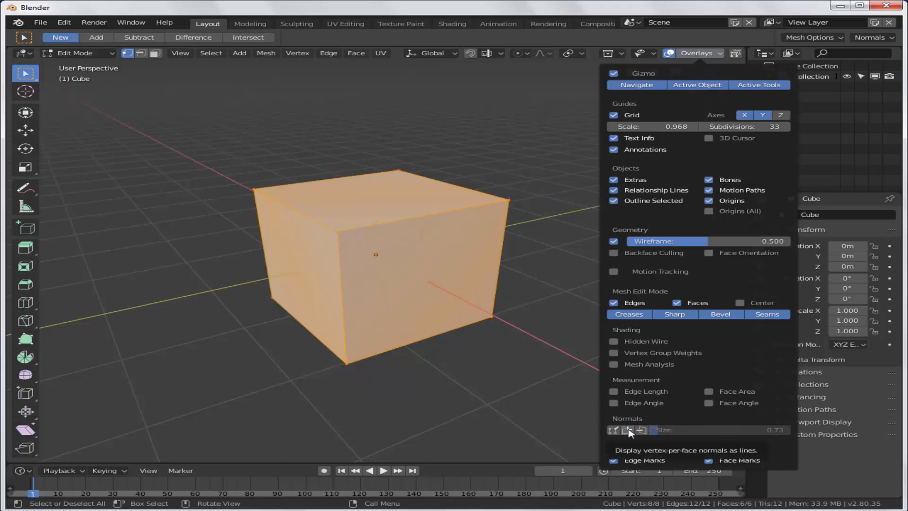
Display the face normals at size 1.68, add the vertex-per-face and vertex normals, and hide all three
left_click(641, 430)
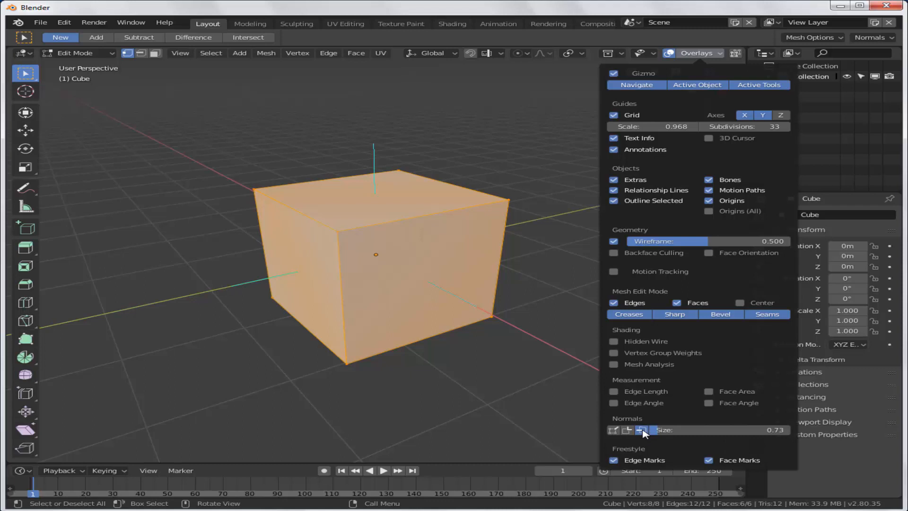
left_click_drag(662, 430, 714, 430)
left_click(627, 430)
left_click(613, 430)
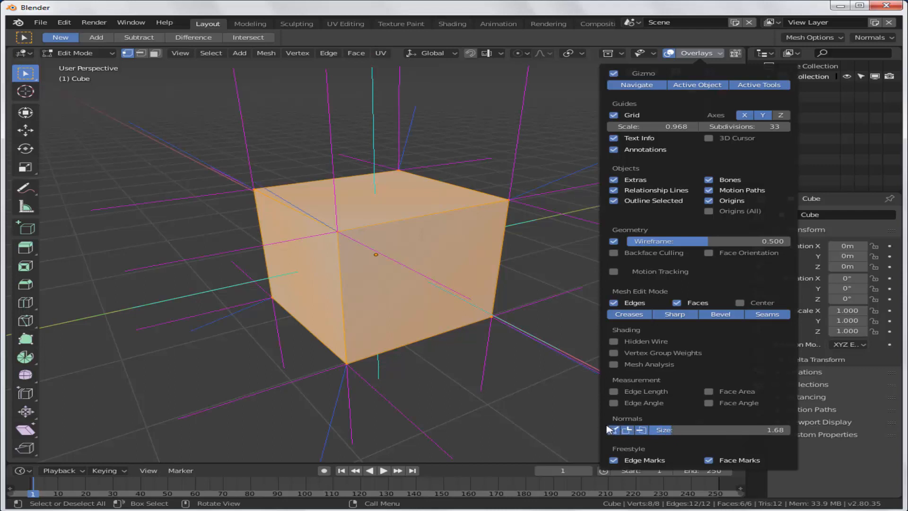
left_click(613, 430)
left_click(626, 429)
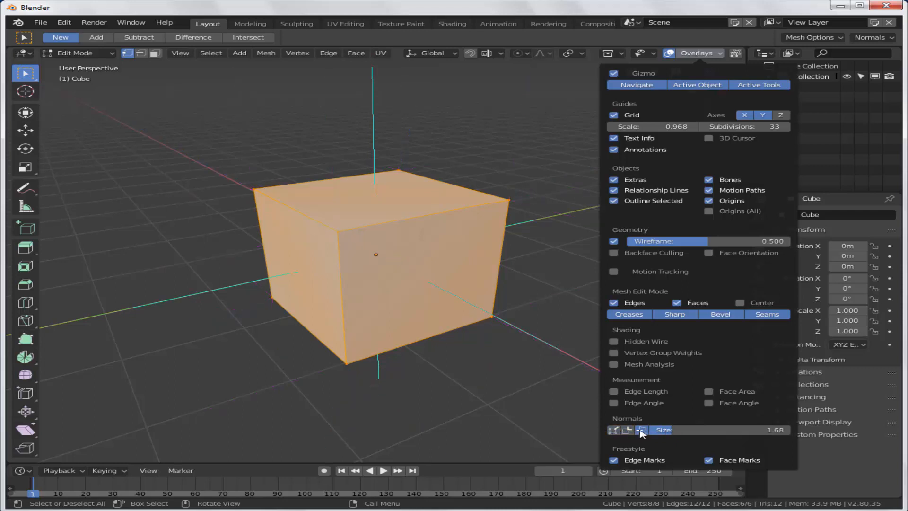
left_click(642, 430)
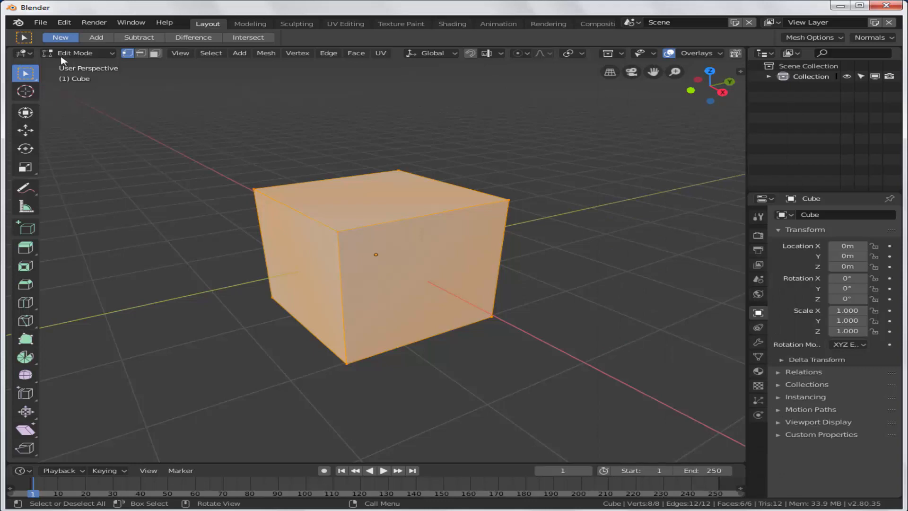
Switch the cube from Edit Mode back to Object Mode
left_click(74, 53)
left_click(88, 66)
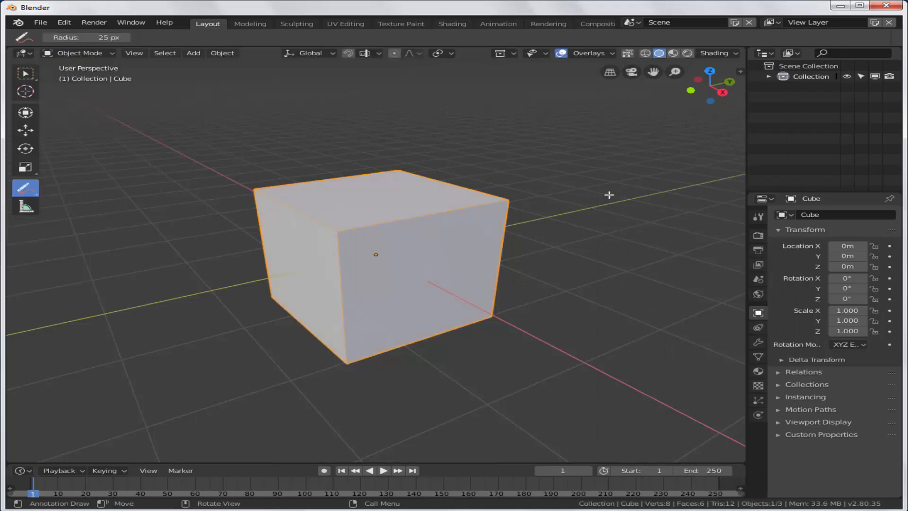
middle_click_drag(242, 164, 276, 187)
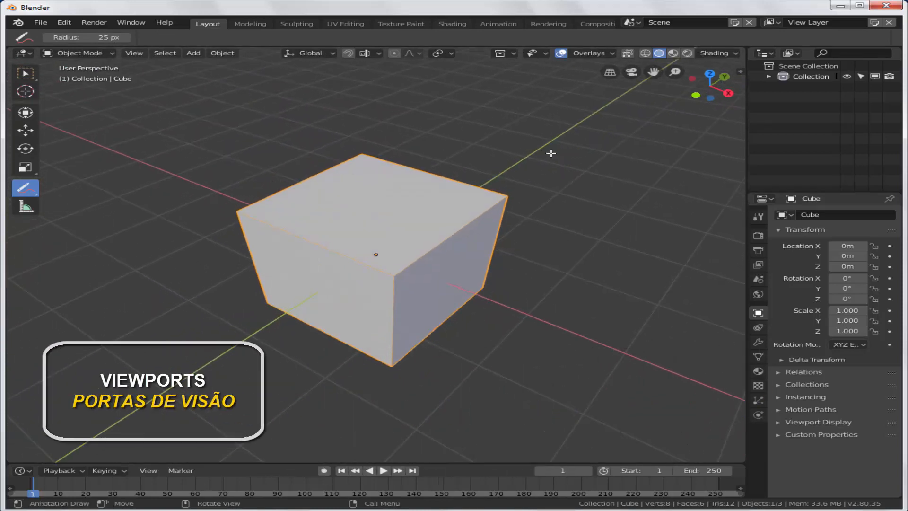
Cycle the viewport shading through Wireframe, Solid, LookDev and Rendered, and repeat Wireframe, Solid and LookDev
left_click(645, 53)
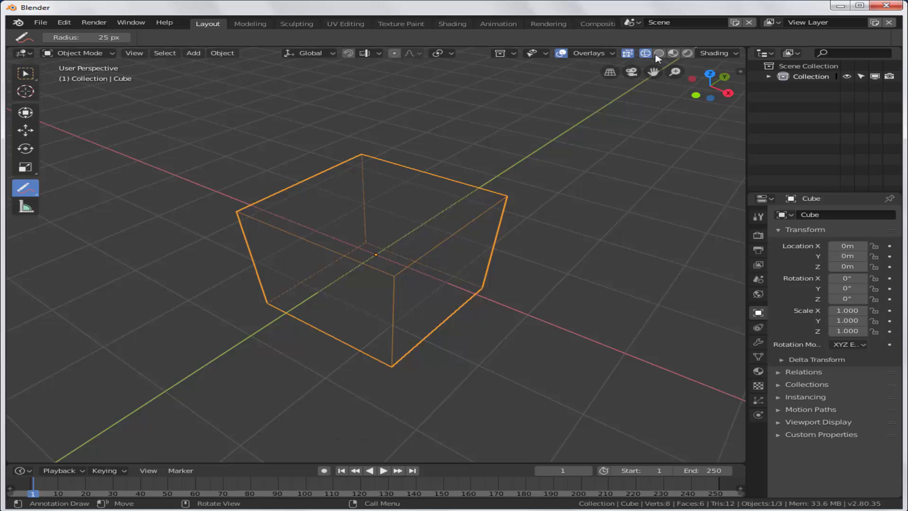
left_click(658, 53)
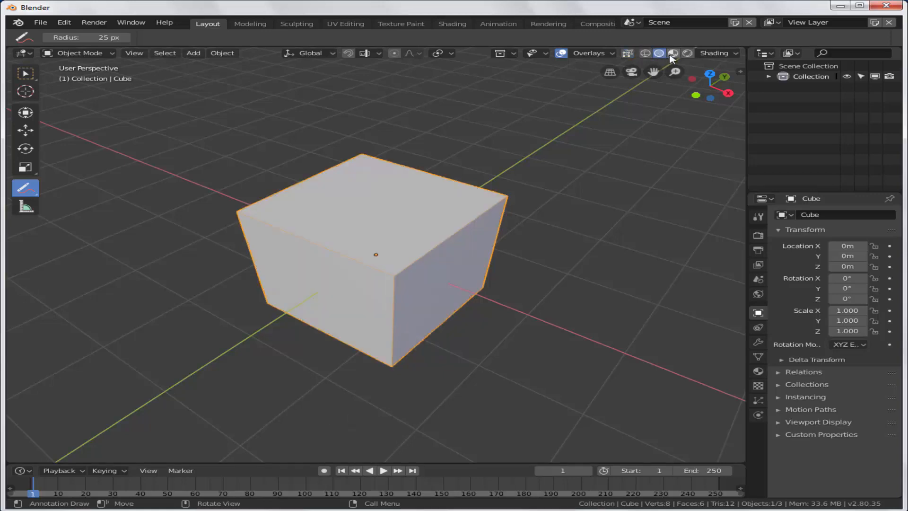
left_click(672, 53)
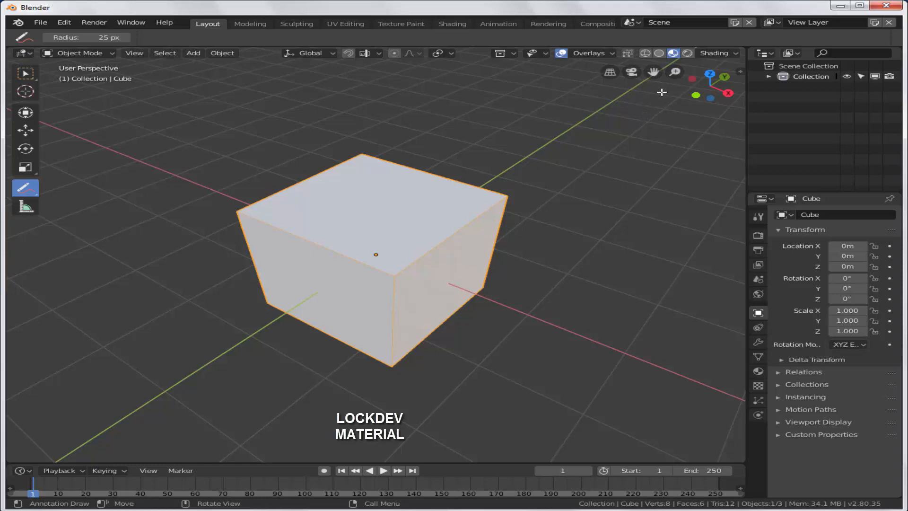
left_click(686, 53)
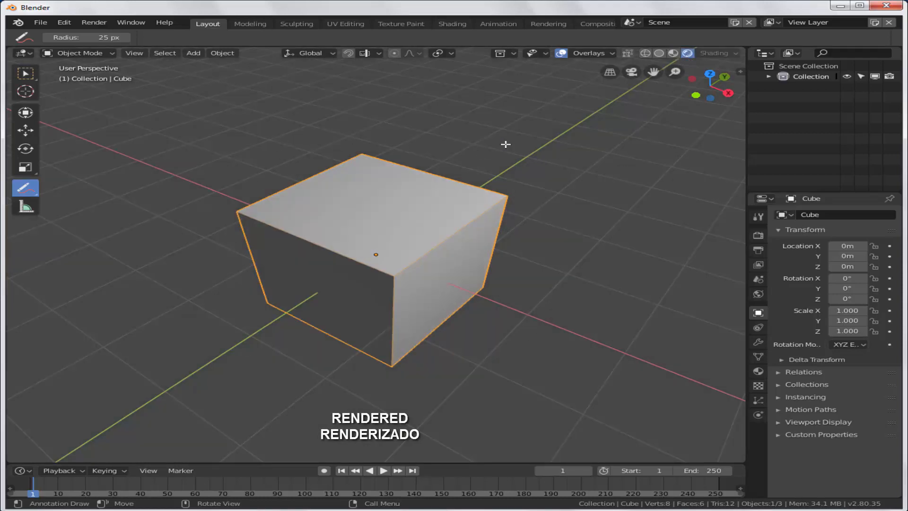
left_click(645, 53)
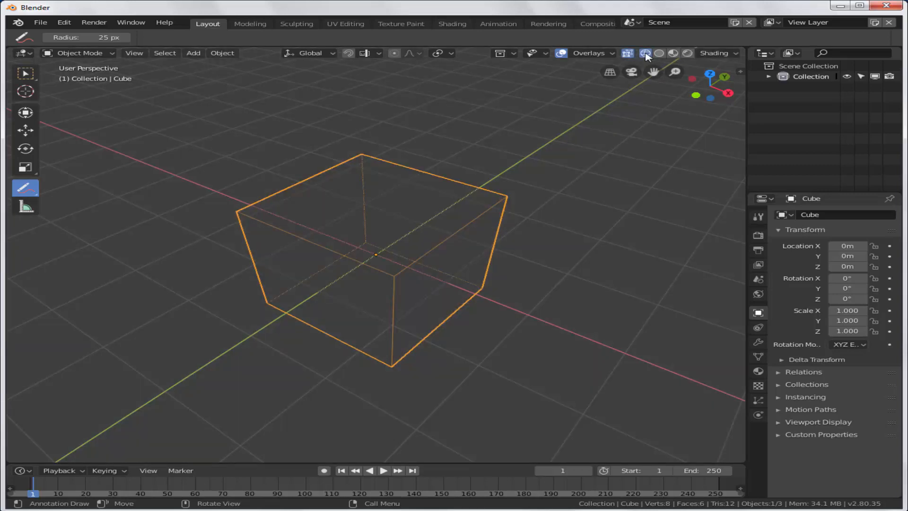
left_click(659, 53)
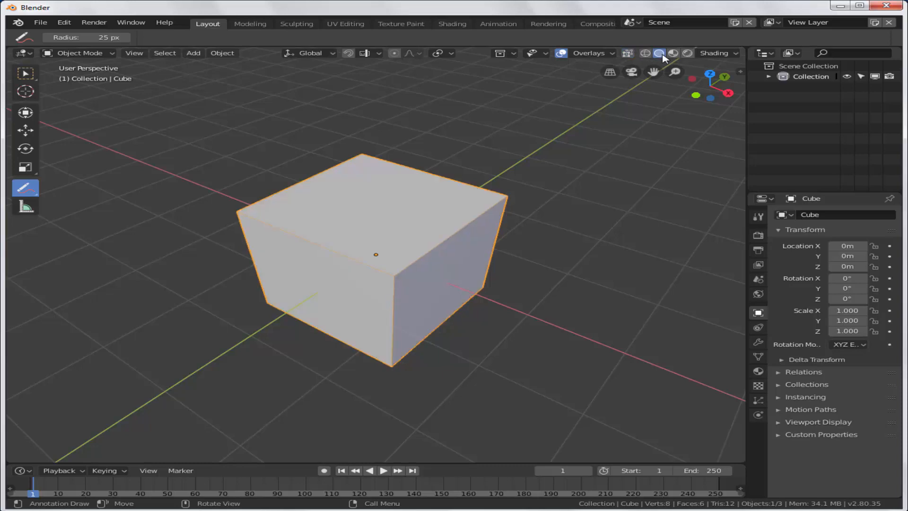
left_click(672, 55)
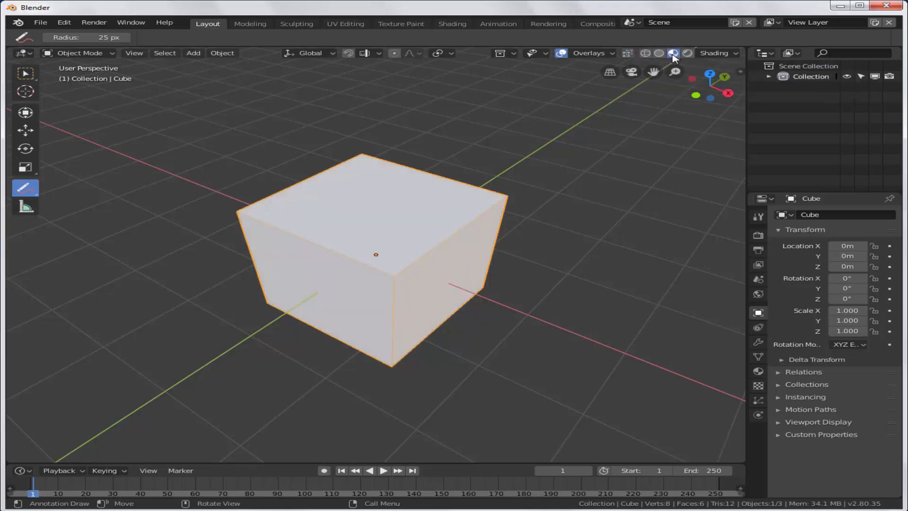
left_click(738, 54)
Switch the viewport to Wireframe shading and try the World and Viewport background options
left_click(646, 53)
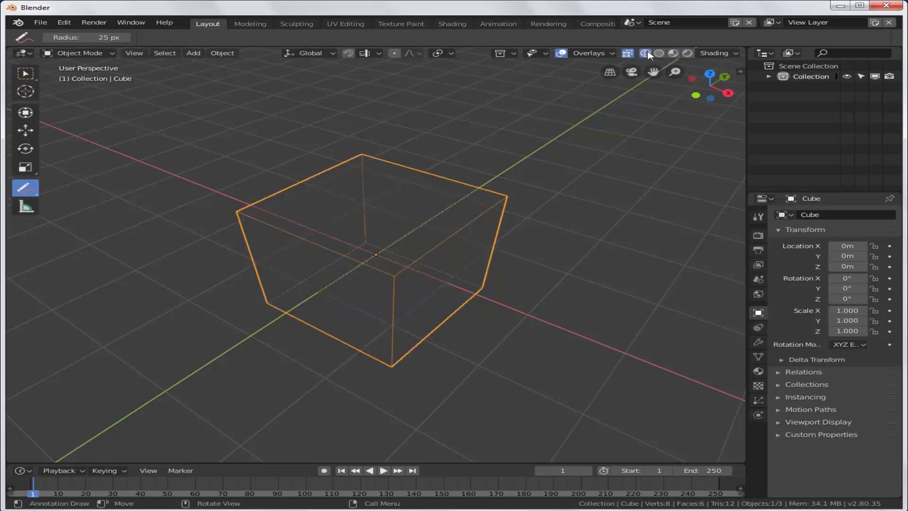
left_click(735, 53)
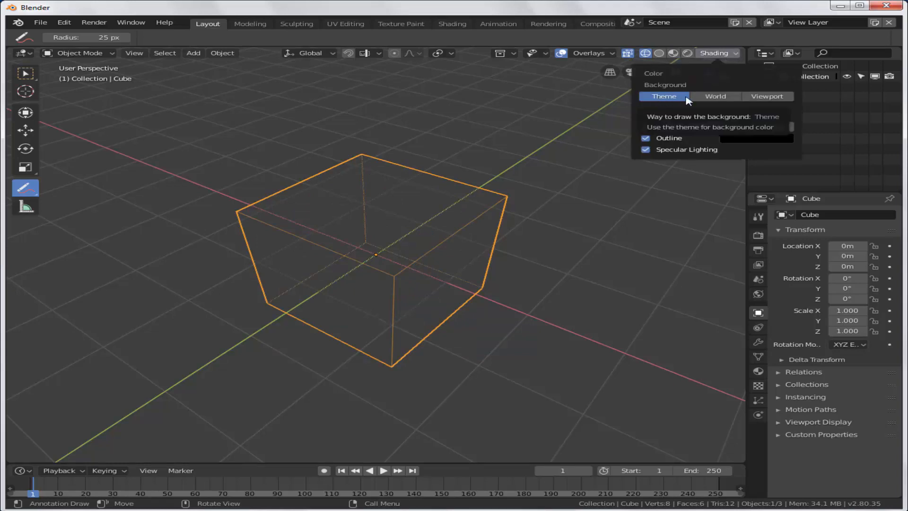
left_click(715, 96)
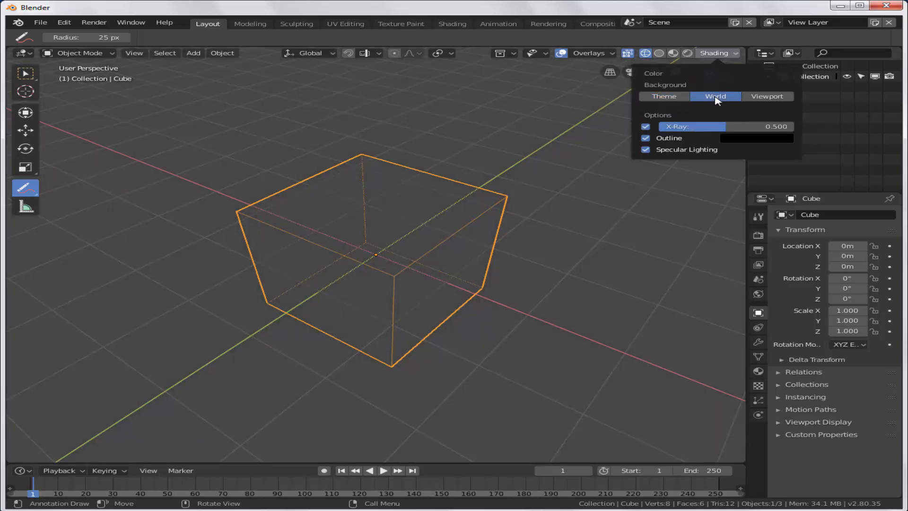
left_click(763, 97)
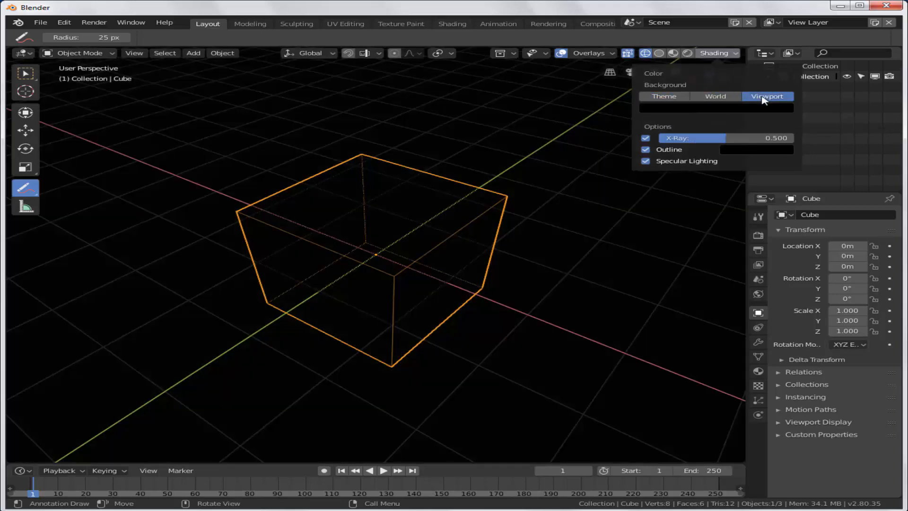
Brighten the custom viewport background colour to a grey of 0.389 and darken it back to black
left_click(718, 108)
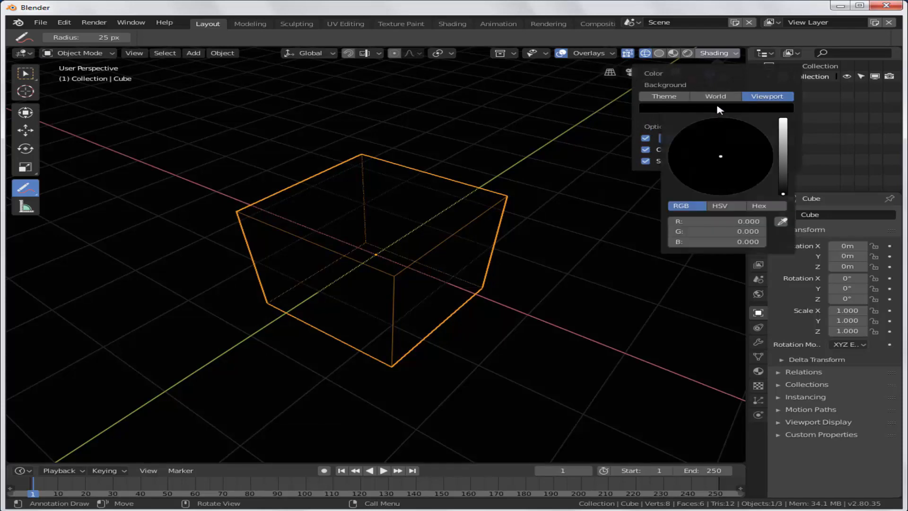
left_click_drag(782, 194, 783, 133)
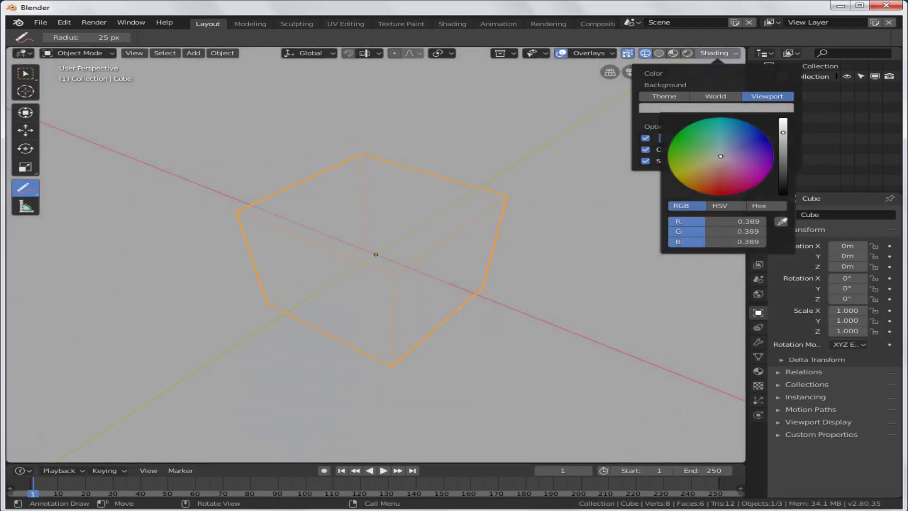
mouse_move(720, 157)
left_mouse_down()
mouse_move(721, 176)
mouse_move(720, 155)
left_mouse_up()
left_click_drag(782, 133, 783, 194)
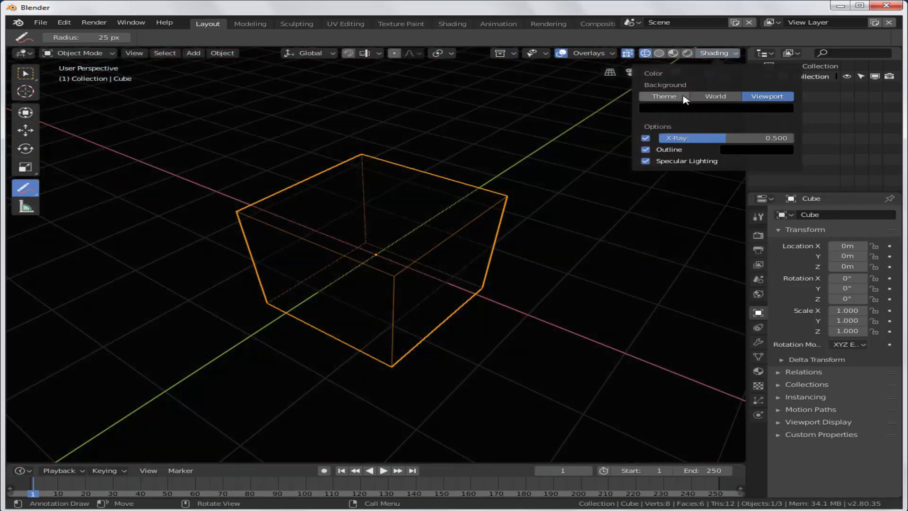
Set the wireframe background to Theme and X-Ray to 0.407, and turn the Outline option off and on
left_click(664, 97)
left_click_drag(681, 127, 714, 127)
left_click(646, 138)
left_click(646, 139)
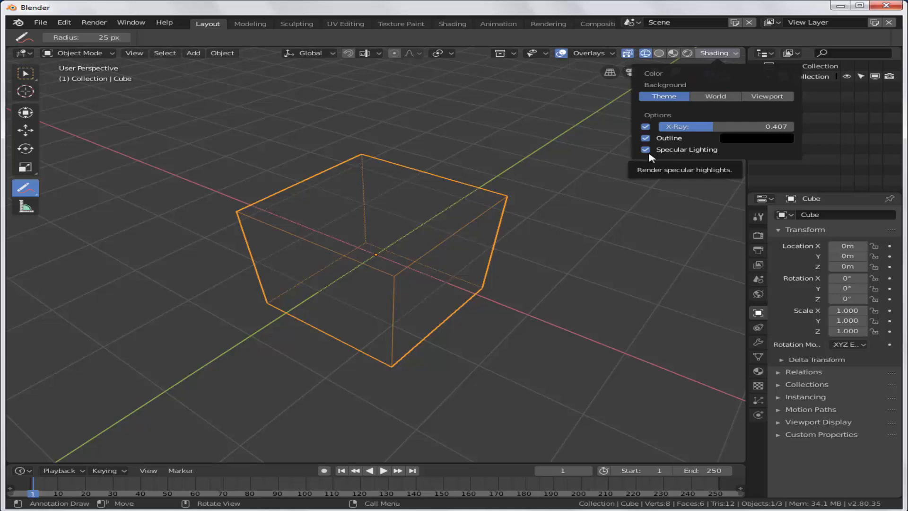
Switch the viewport to Solid shading, try Flat lighting on the cube, and set the lighting back to Studio
left_click(658, 53)
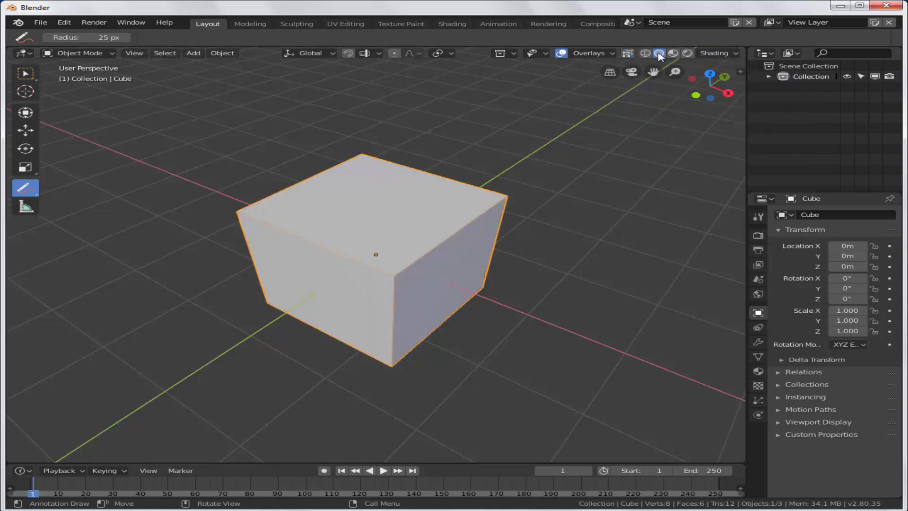
left_click(735, 53)
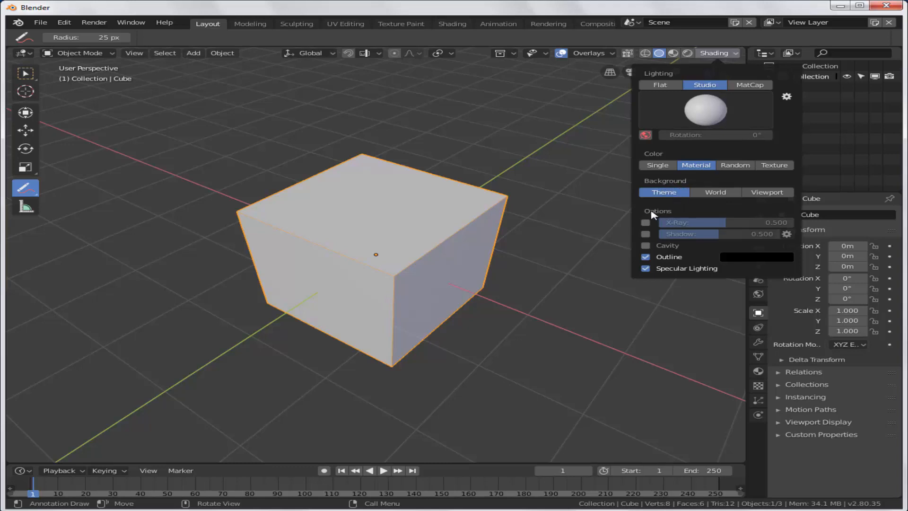
left_click(659, 85)
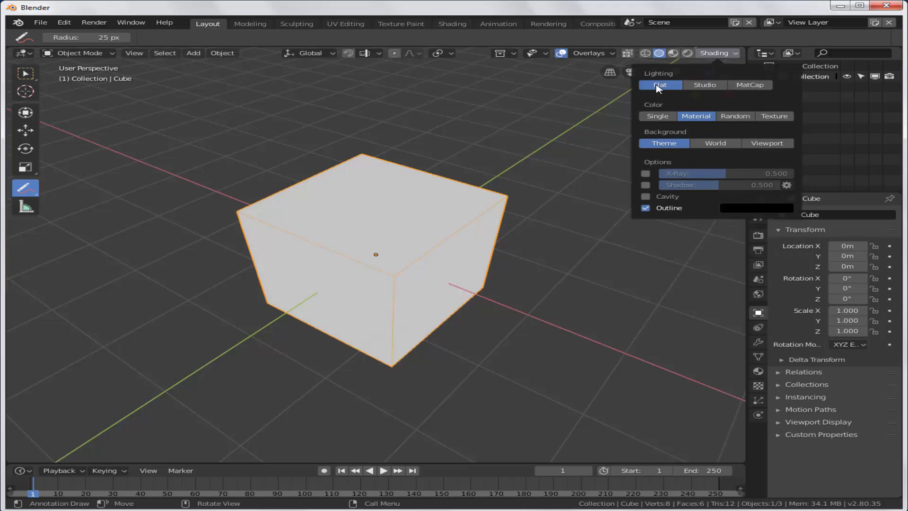
left_click(714, 88)
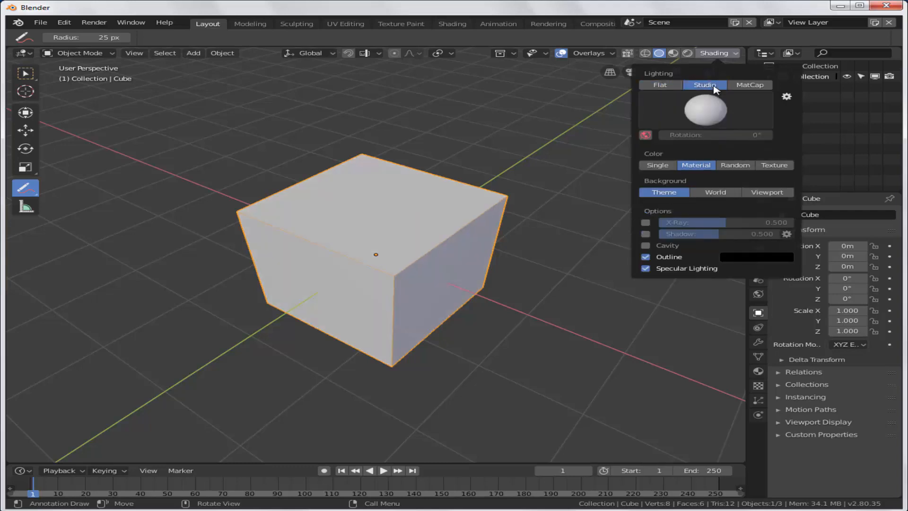
Try the alternative studio light presets on the cube, return to the Default one, and open the studio light preferences
left_click(697, 110)
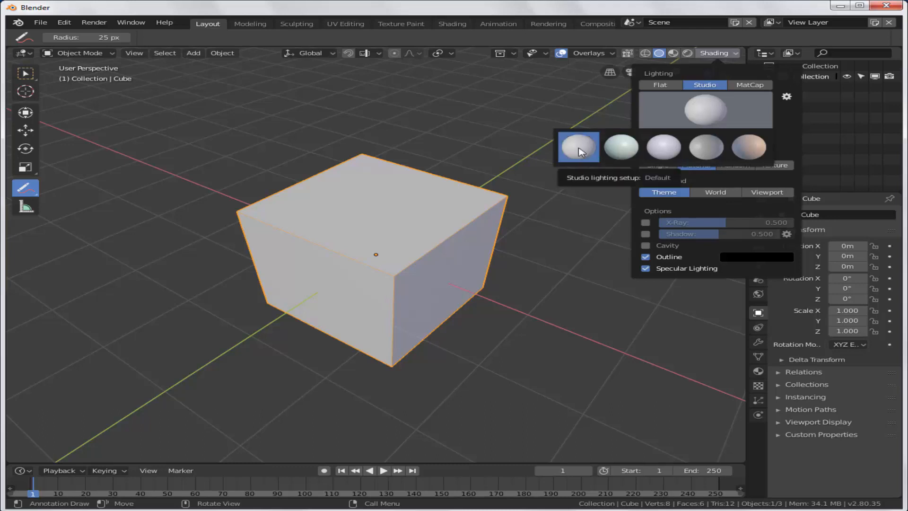
left_click(617, 152)
left_click(685, 113)
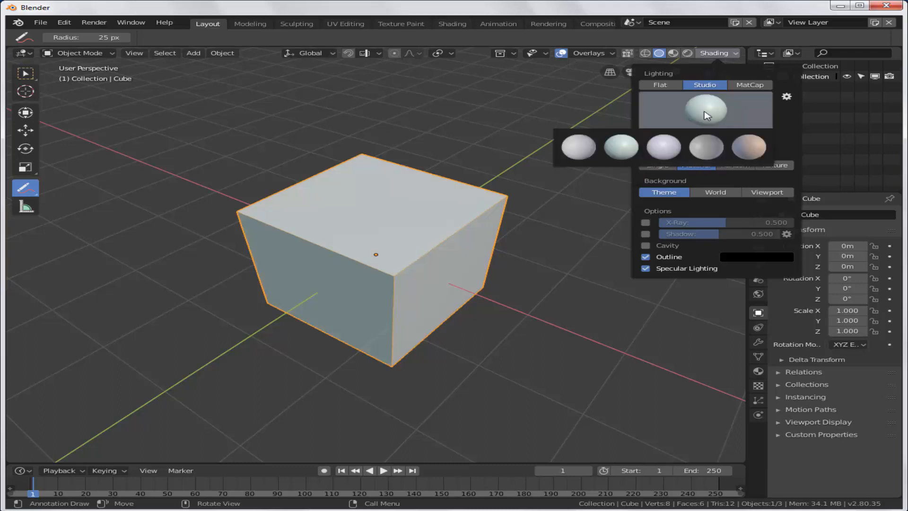
left_click(666, 153)
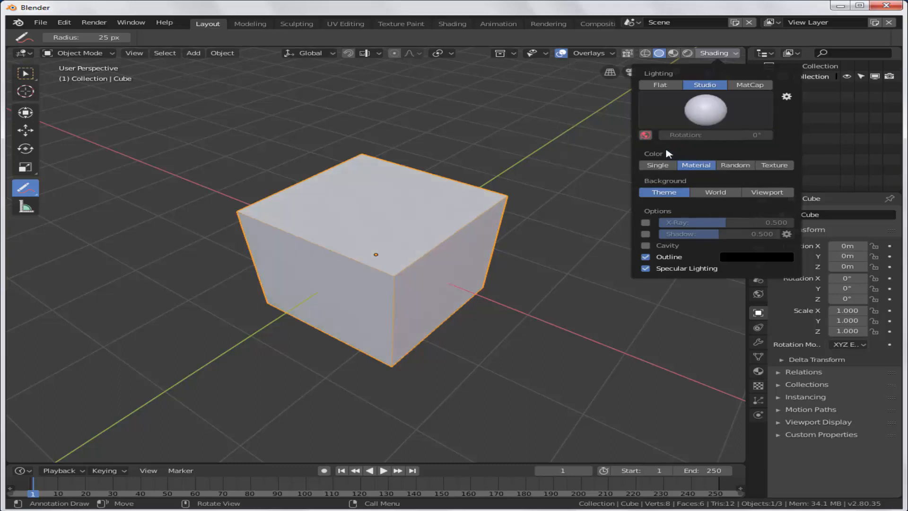
left_click(695, 118)
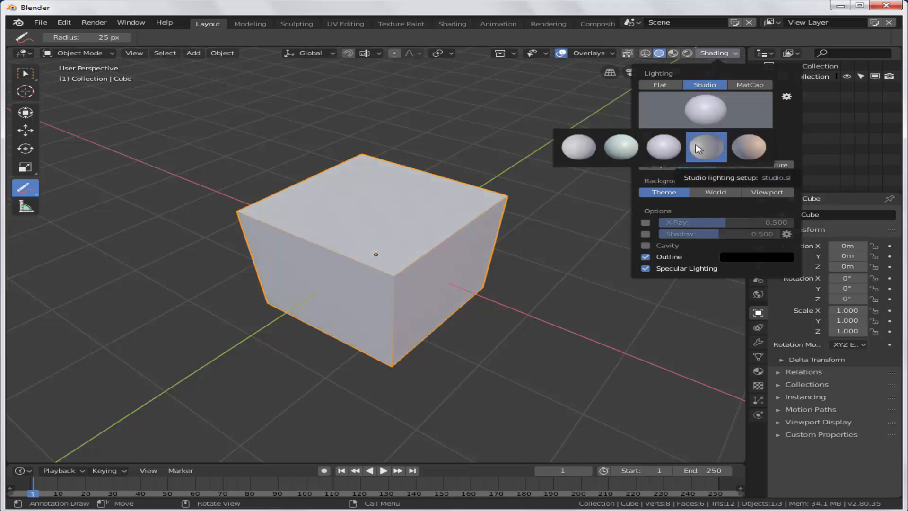
left_click(698, 149)
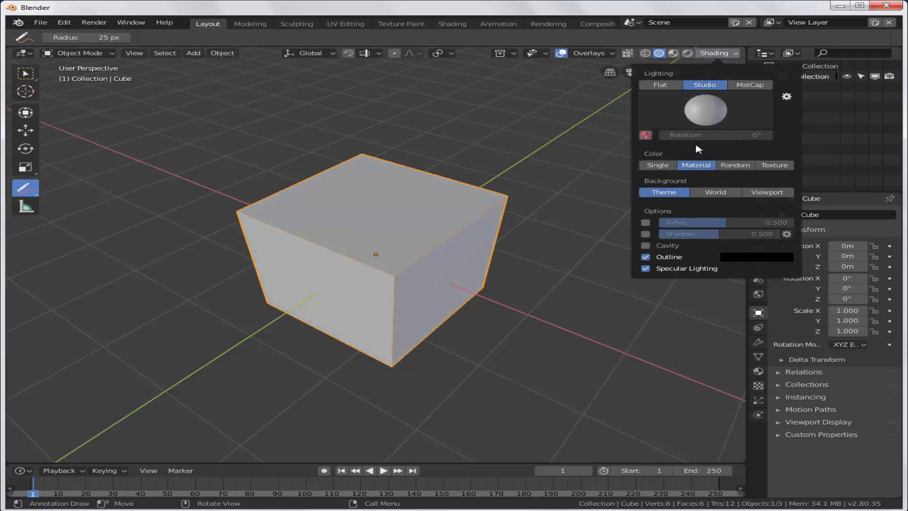
left_click(712, 115)
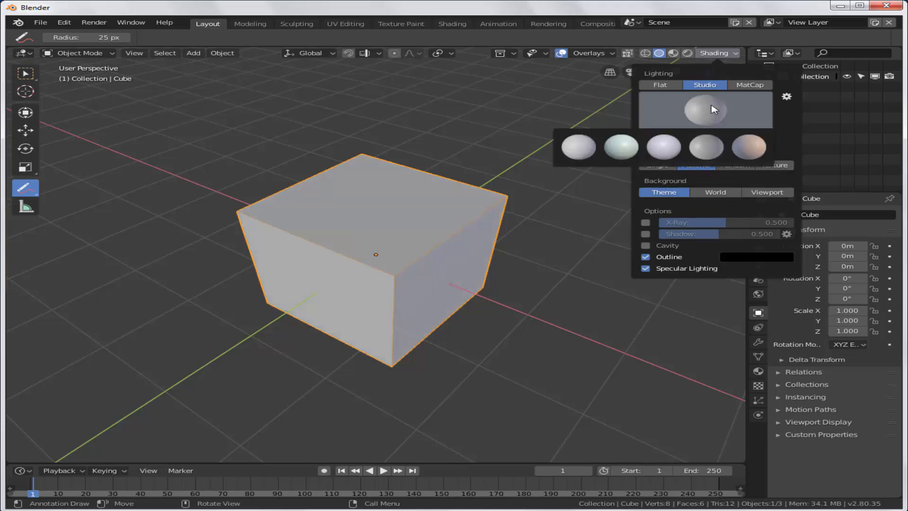
left_click(749, 151)
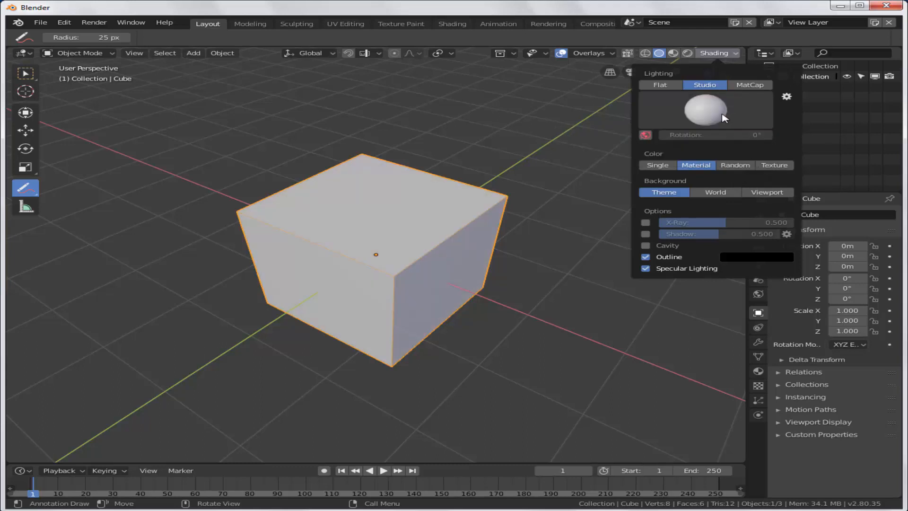
left_click(786, 97)
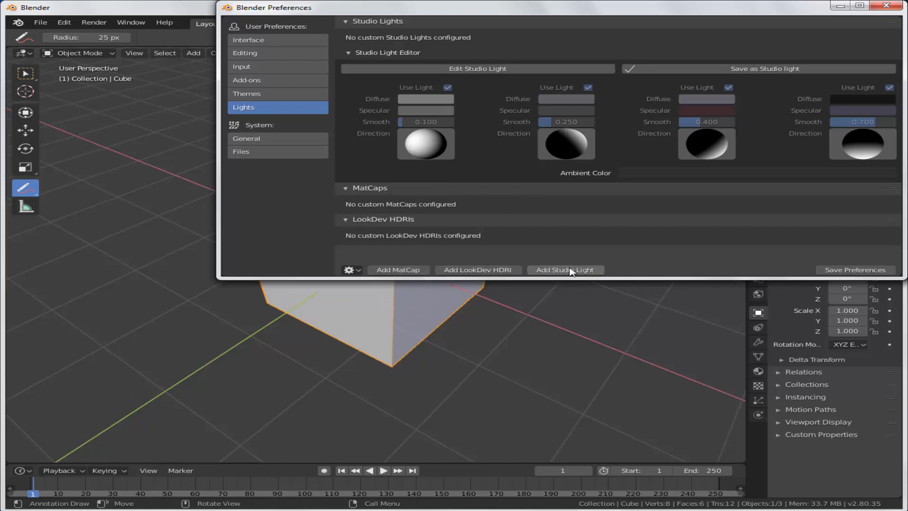
Enable X-Ray for Solid shading and set its strength to 0.462
left_click(716, 53)
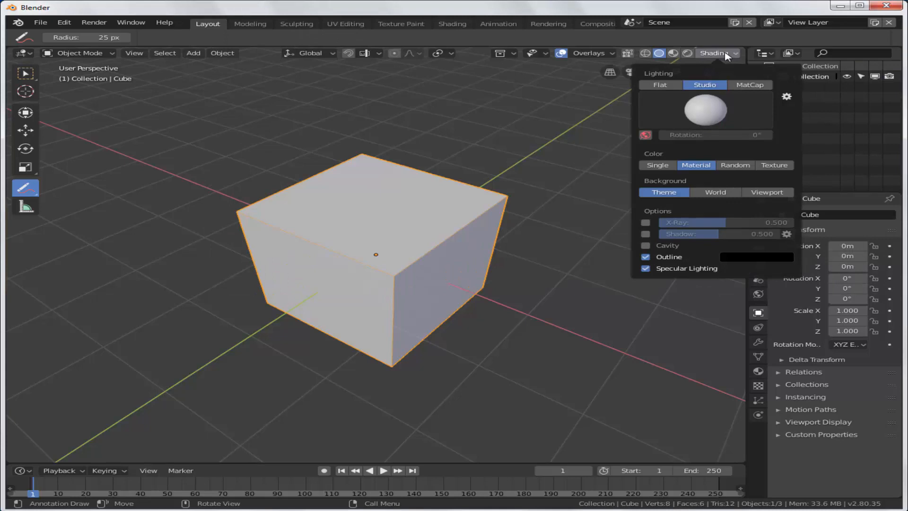
left_click(645, 222)
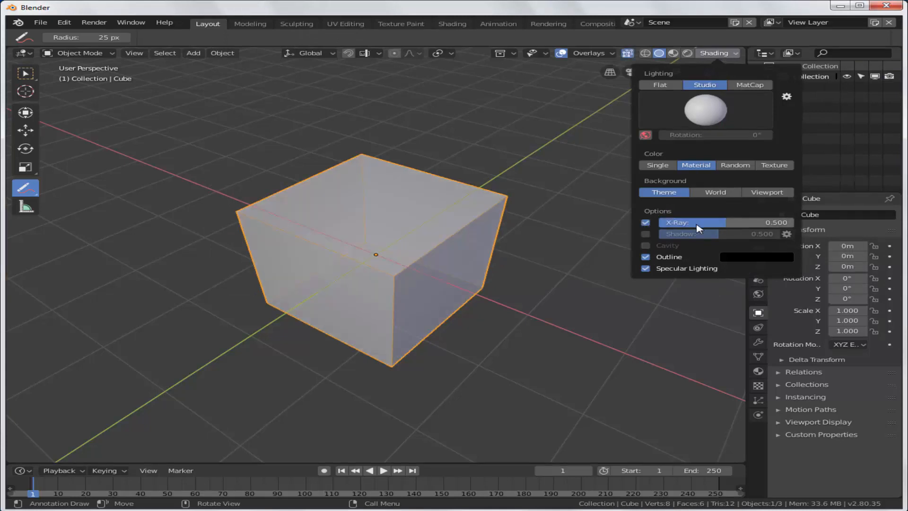
mouse_move(698, 228)
left_mouse_down()
mouse_move(729, 229)
mouse_move(635, 229)
mouse_move(720, 222)
left_mouse_up()
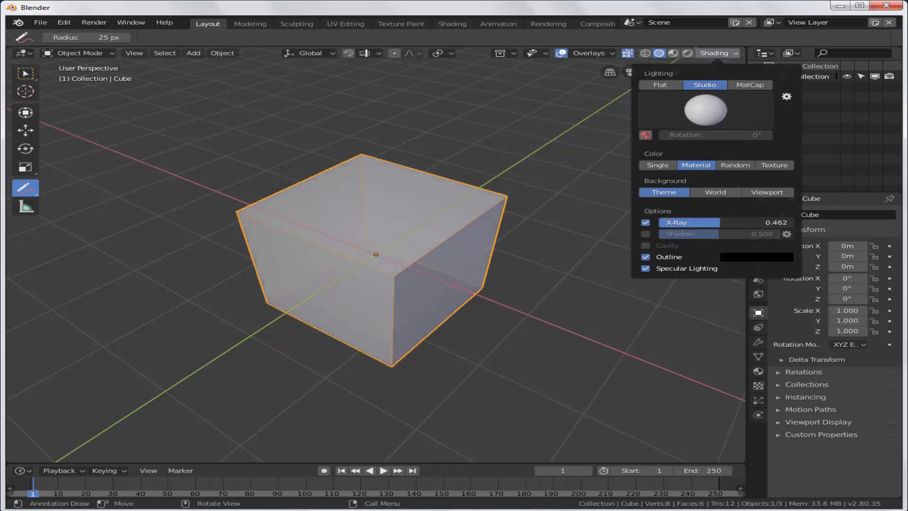
Replace X-Ray with Shadow at a strength of 0.463, try adding Cavity, and turn both Shadow and Cavity off
left_click(645, 234)
left_click(645, 223)
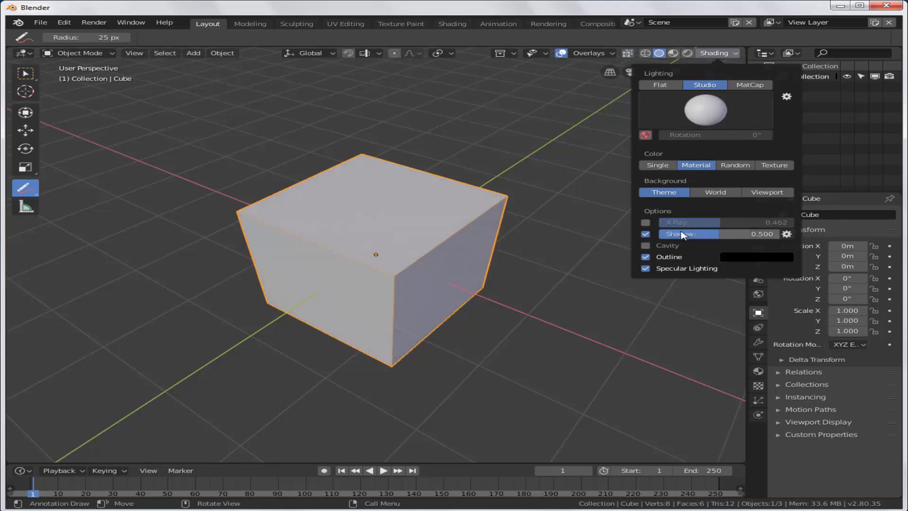
mouse_move(681, 235)
left_mouse_down()
mouse_move(735, 235)
mouse_move(673, 234)
mouse_move(741, 234)
mouse_move(714, 233)
left_mouse_up()
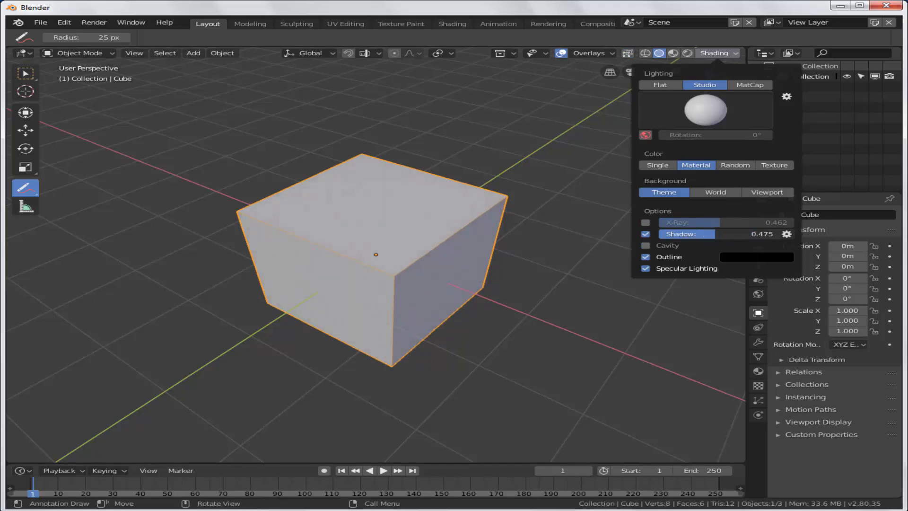
left_click(645, 246)
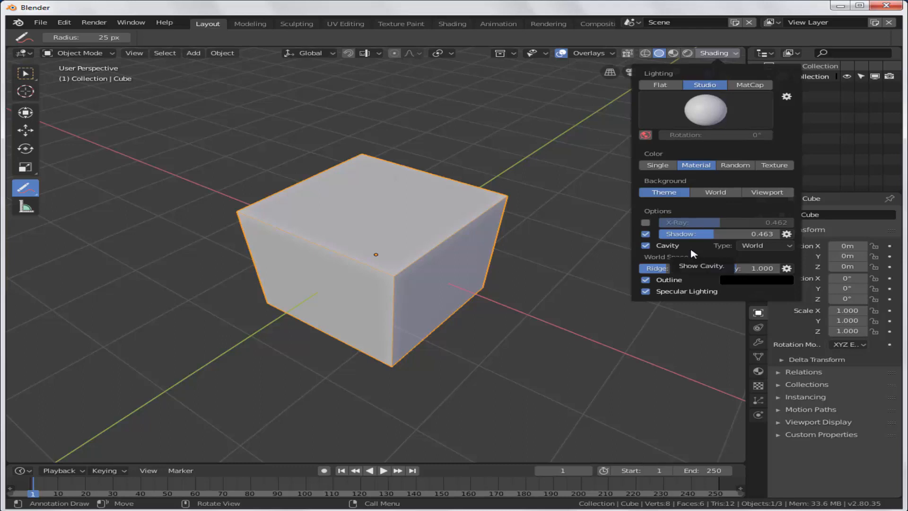
left_click_drag(645, 234, 645, 245)
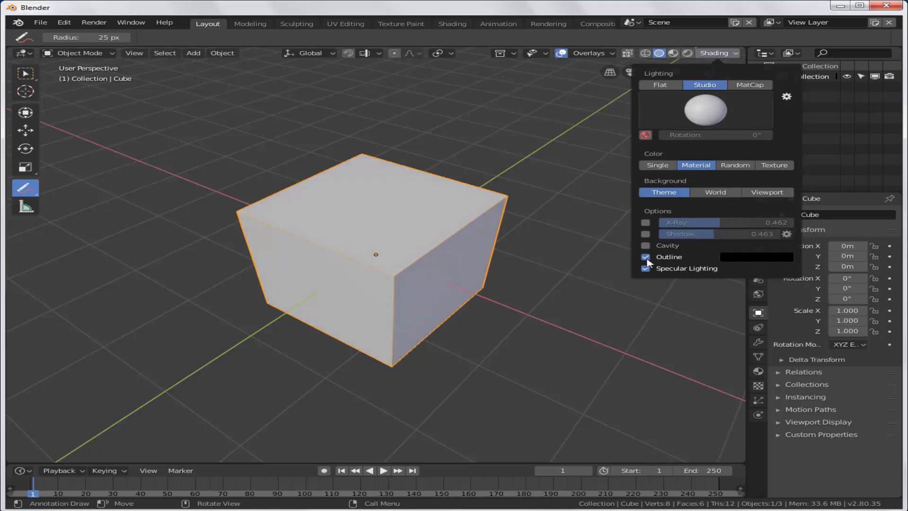
Turn Outline off and on, set its colour to blue (RGB 0.037, 0.015, 0.611), and deselect the cube
left_click(645, 256)
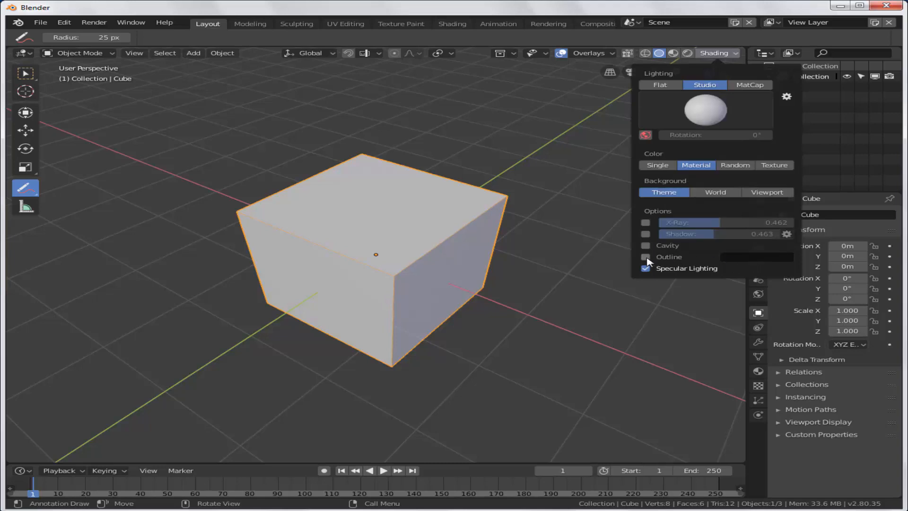
left_click(646, 257)
left_click(752, 258)
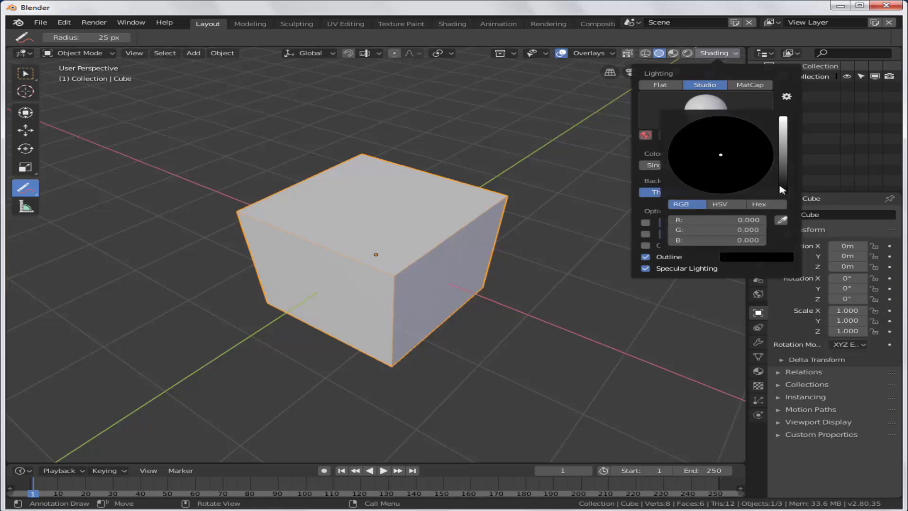
left_click_drag(783, 190, 783, 122)
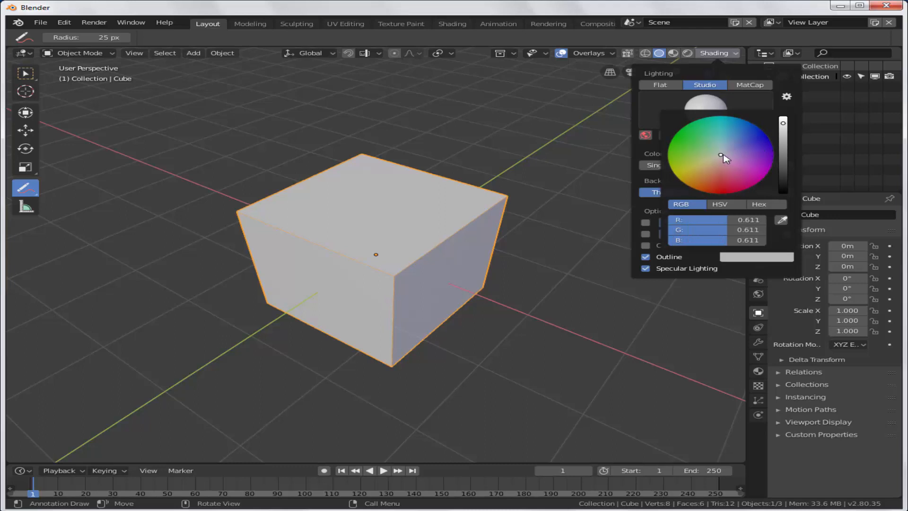
left_click_drag(721, 155, 761, 143)
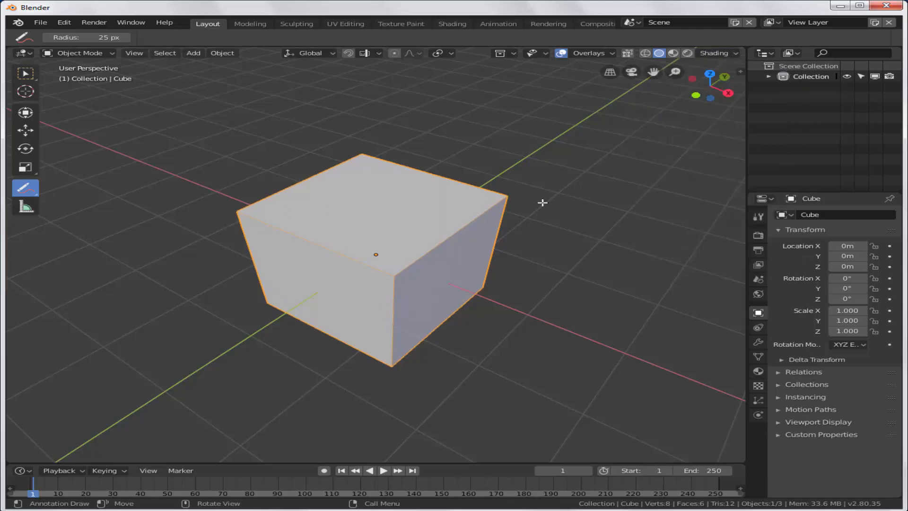
key("alt+a")
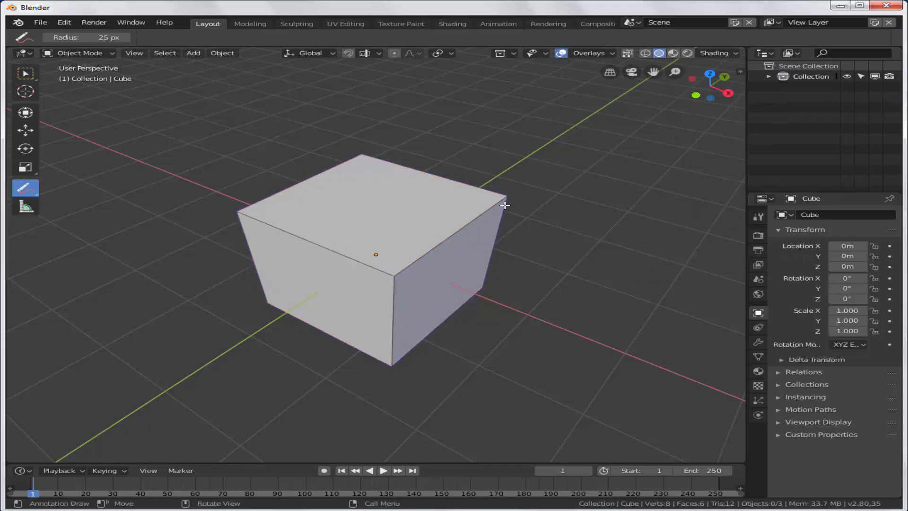
Try a green and a pale blue-grey outline colour, darken it to black, and turn off Specular Lighting
left_click(736, 56)
left_click(758, 258)
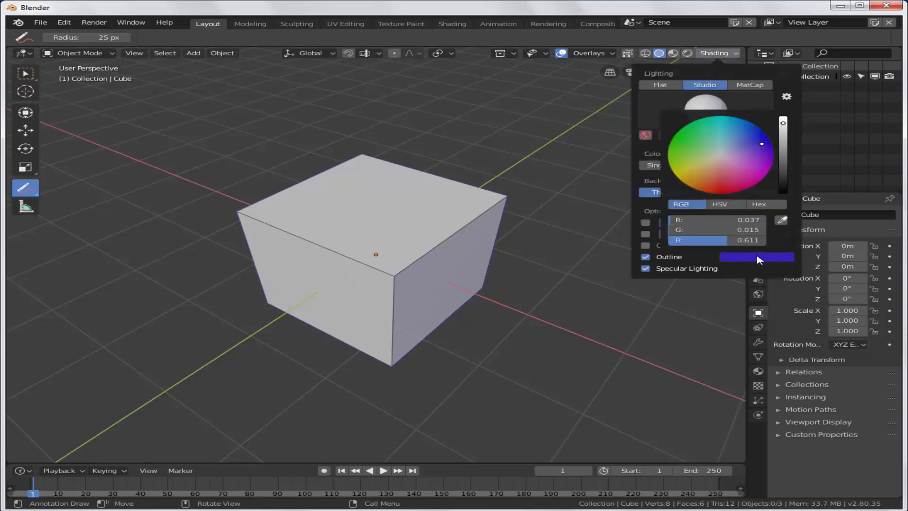
mouse_move(760, 151)
left_mouse_down()
mouse_move(733, 187)
mouse_move(679, 136)
left_mouse_up()
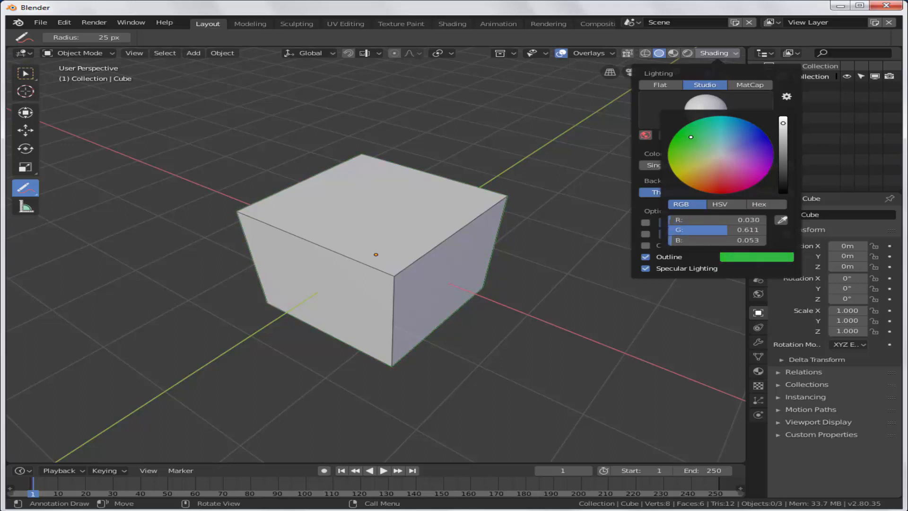
left_click_drag(690, 144, 724, 152)
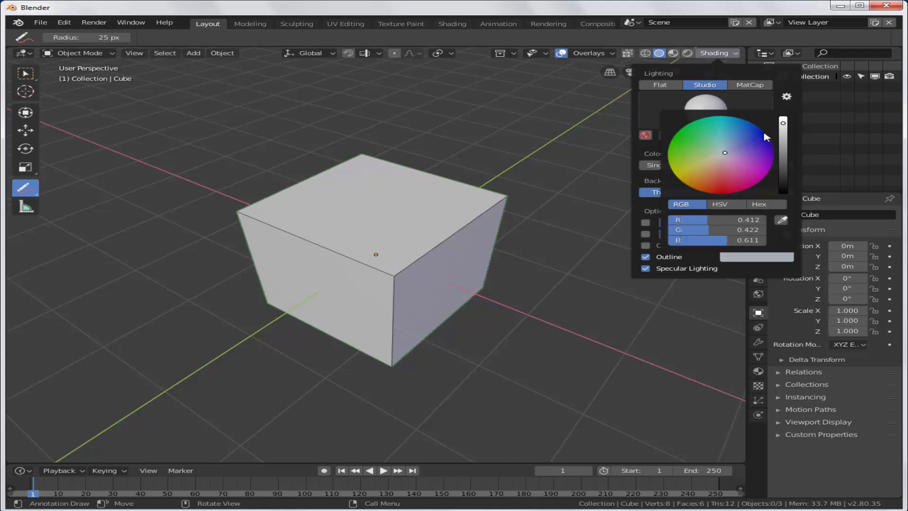
left_click_drag(783, 124, 783, 191)
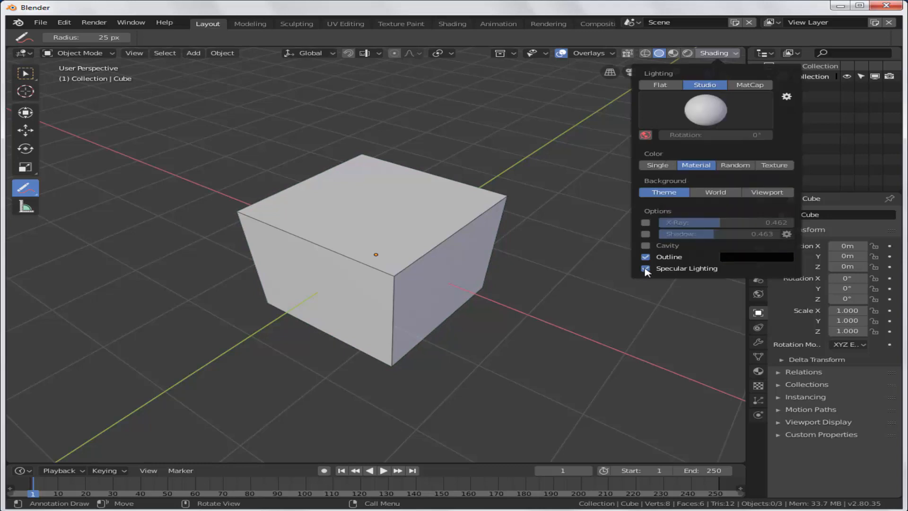
left_click(646, 269)
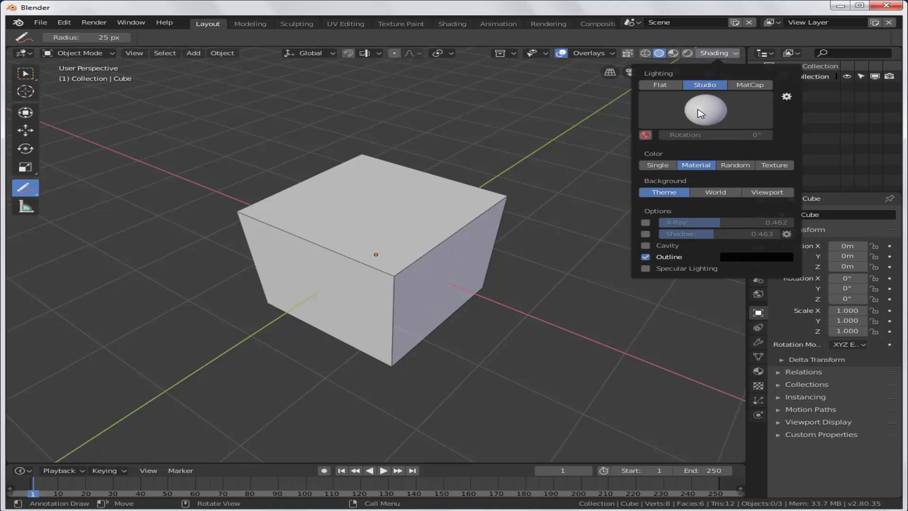
Switch the lighting to MatCap, try the brown clay and glossy grey MatCaps, and apply the shiny red one to the cube
left_click(751, 86)
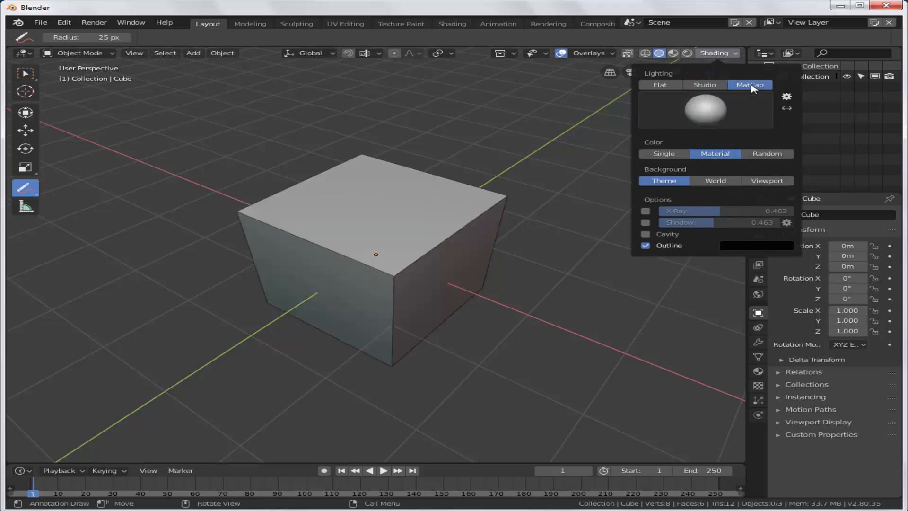
left_click(711, 108)
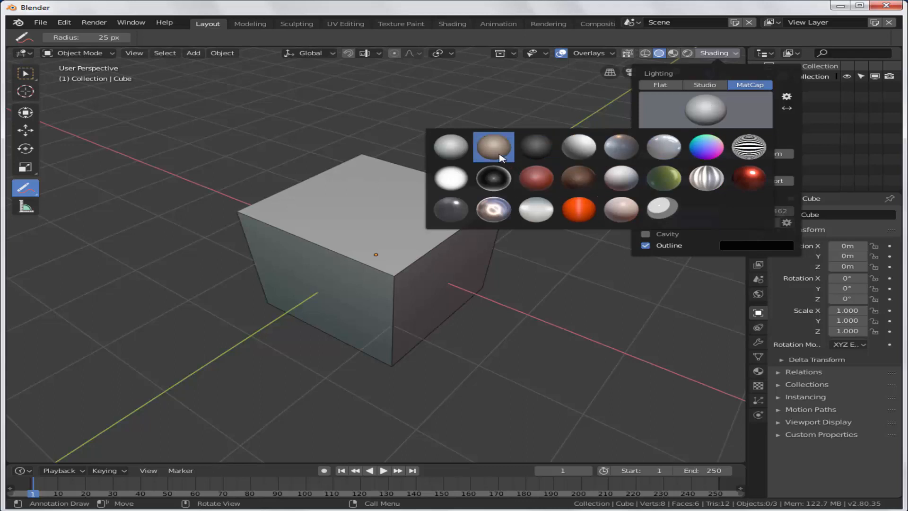
left_click(499, 156)
left_click(705, 110)
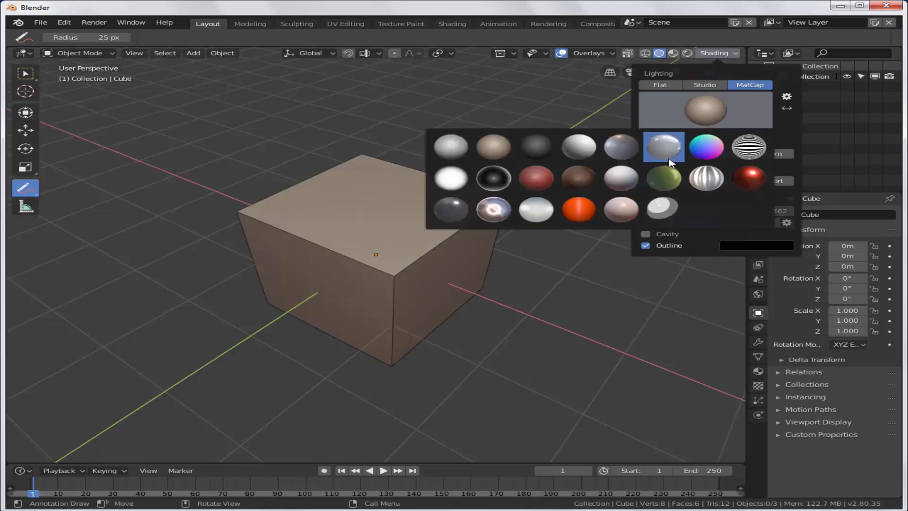
left_click(668, 159)
left_click(698, 119)
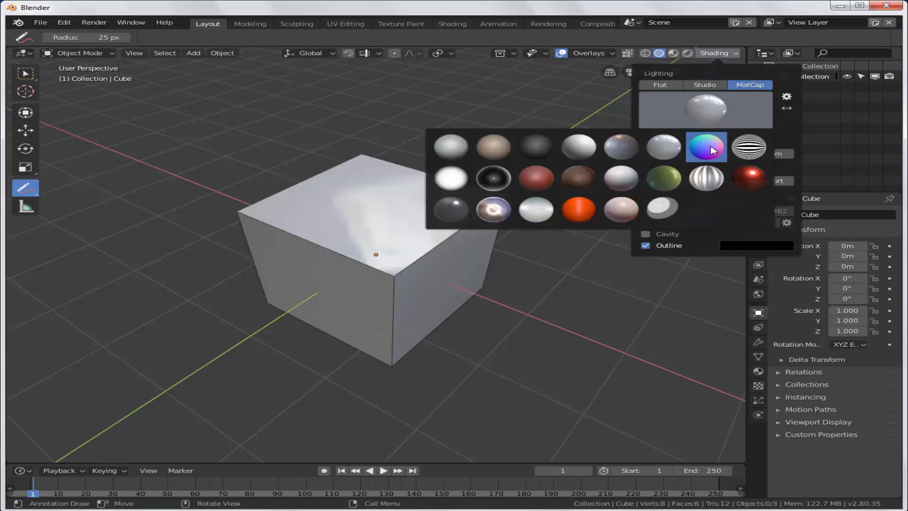
left_click(742, 182)
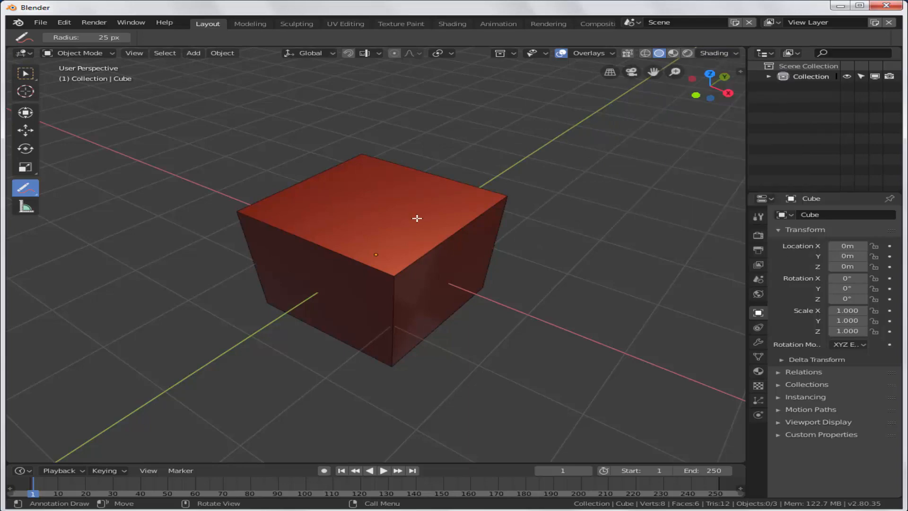
mouse_move(416, 219)
middle_mouse_down()
mouse_move(486, 220)
mouse_move(506, 240)
mouse_move(555, 245)
mouse_move(595, 287)
mouse_move(551, 300)
mouse_move(474, 246)
mouse_move(435, 231)
mouse_move(481, 182)
middle_mouse_up()
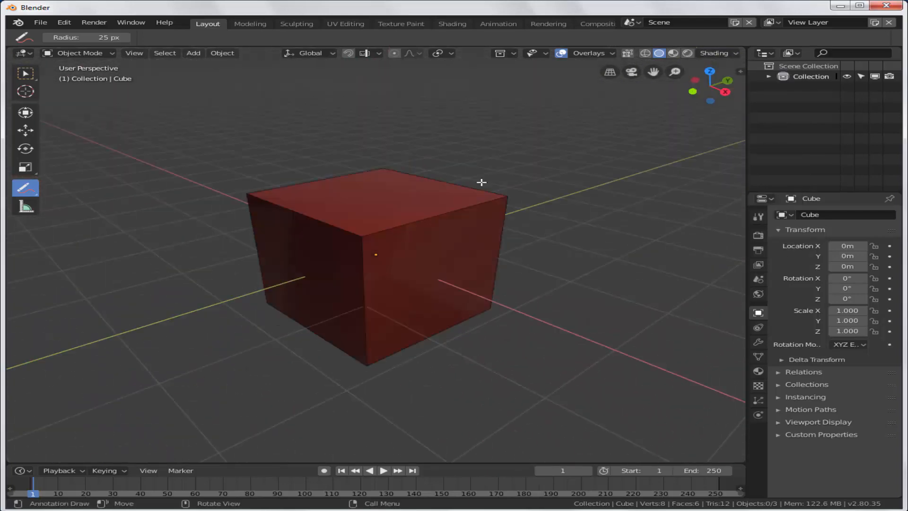
Select all objects in the scene, including the cube, and delete them
right_click(400, 181)
left_click(331, 342)
key("a")
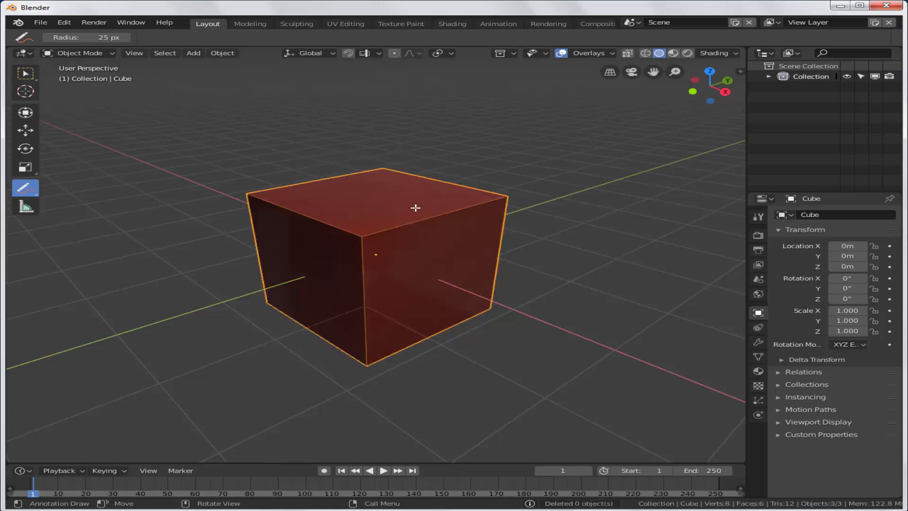
right_click(419, 193)
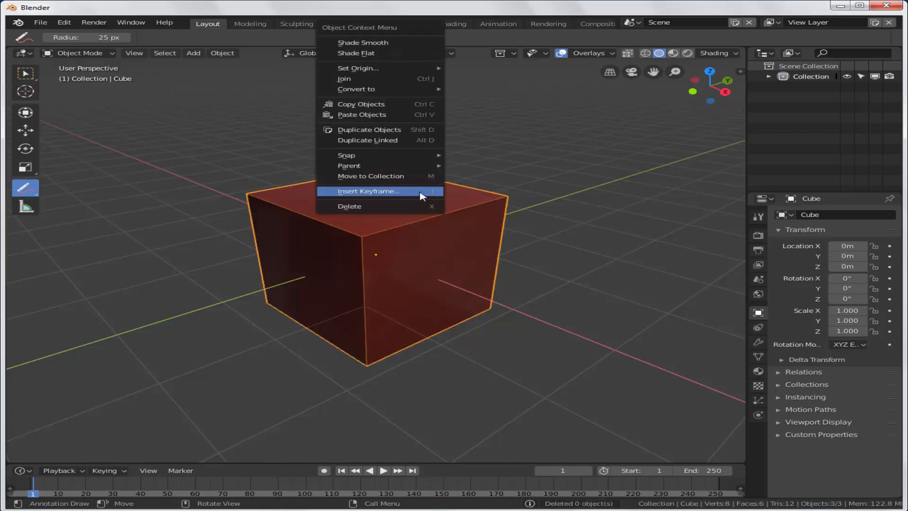
left_click(398, 204)
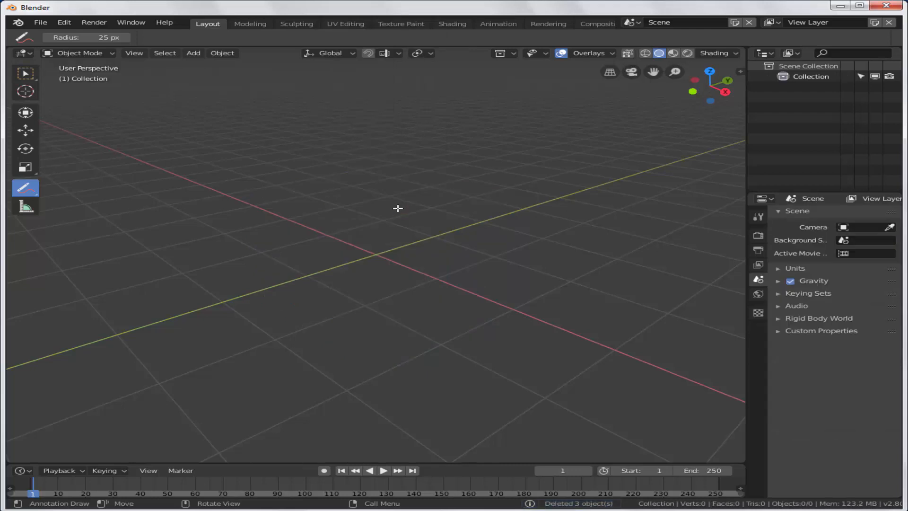
Add a monkey mesh at the world origin, shade it smooth, and view it from the face side
key("shift+a")
mouse_move(397, 208)
left_click(456, 307)
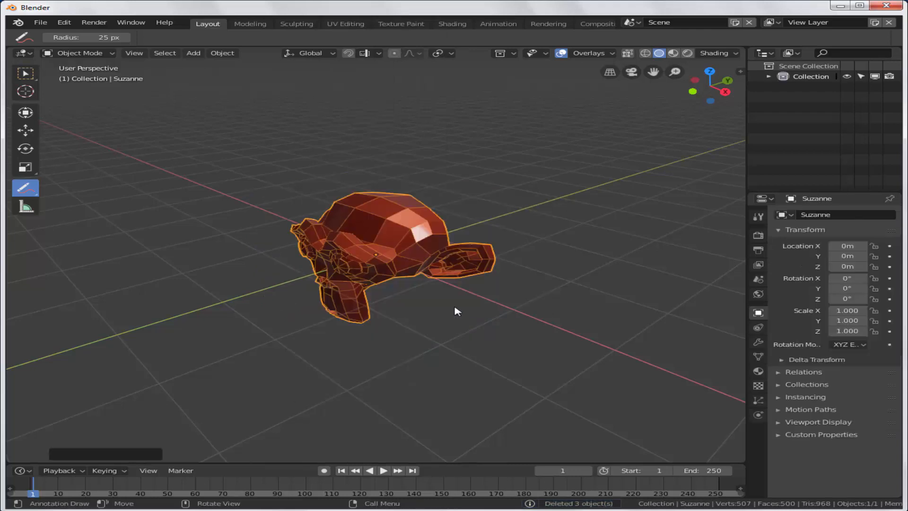
right_click(355, 160)
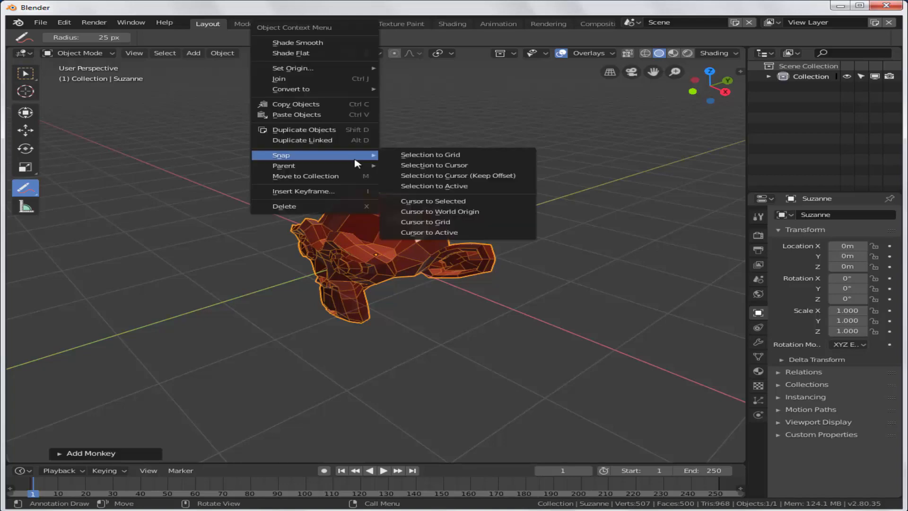
left_click(296, 42)
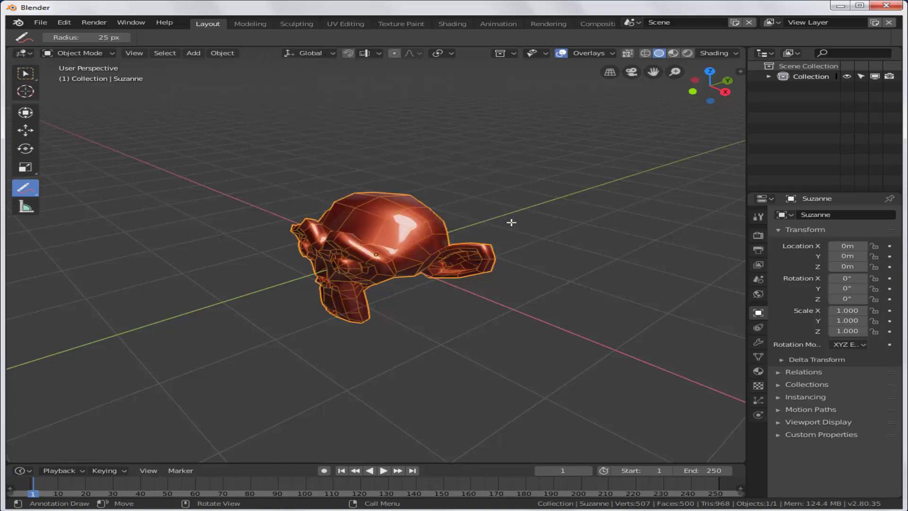
scroll(458, 306, "up", 4)
mouse_move(458, 305)
middle_mouse_down()
mouse_move(463, 314)
mouse_move(506, 314)
mouse_move(565, 288)
mouse_move(569, 275)
middle_mouse_up()
scroll(569, 275, "down", 3)
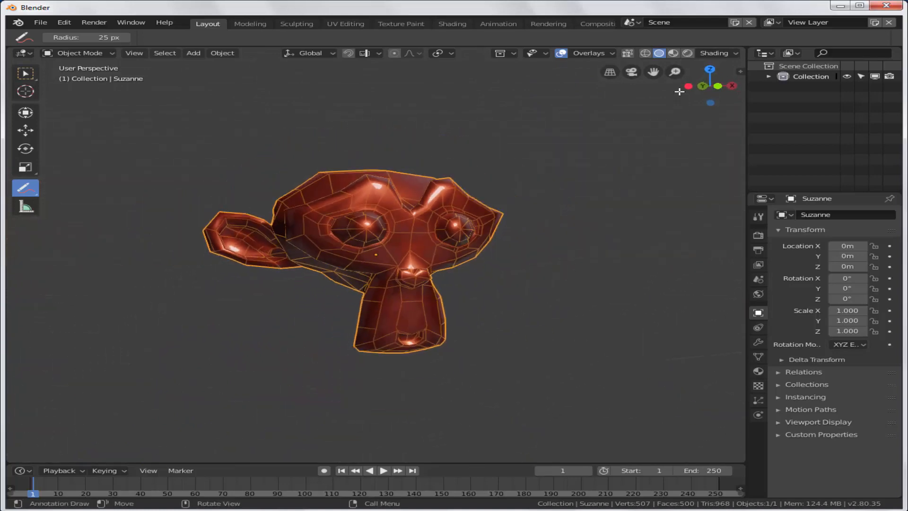
Try the rainbow-coloured normal MatCap and the blue-grey metallic MatCap on the monkey
left_click(735, 53)
left_click(728, 100)
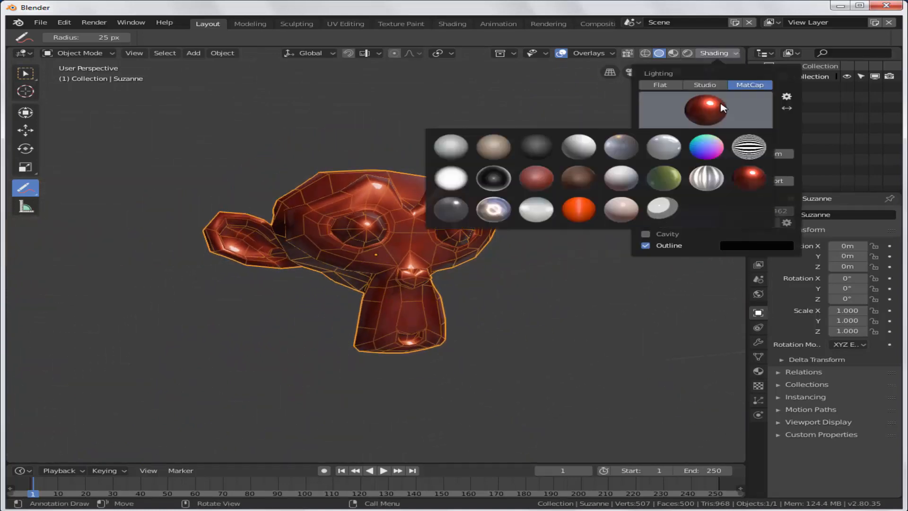
left_click(707, 146)
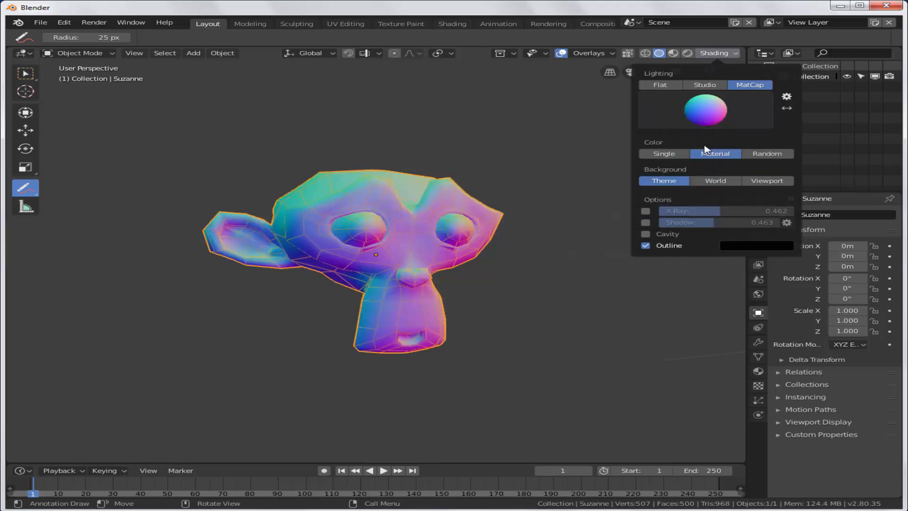
left_click(706, 117)
left_click(629, 152)
left_click(706, 109)
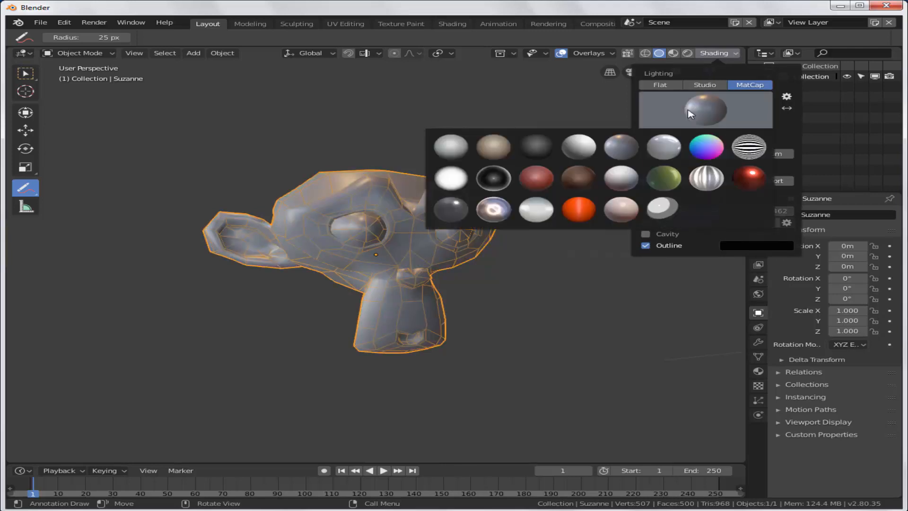
Try the glossy green, dark grey and matte red MatCaps on the monkey, and return to the shiny red one
left_click(667, 147)
left_click(699, 115)
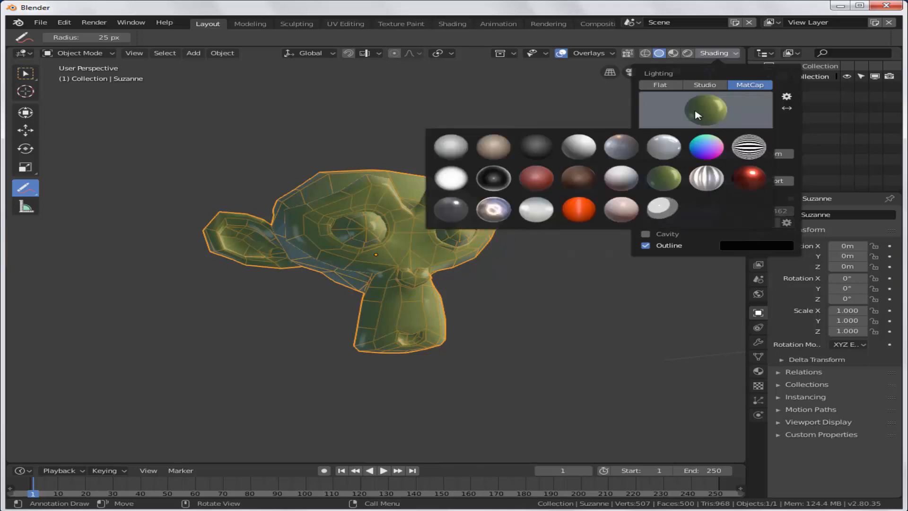
left_click(452, 220)
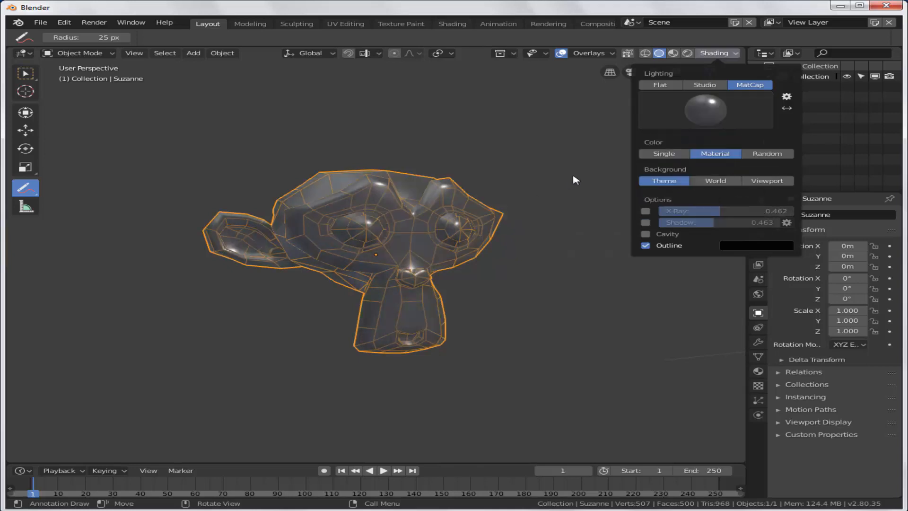
left_click(710, 108)
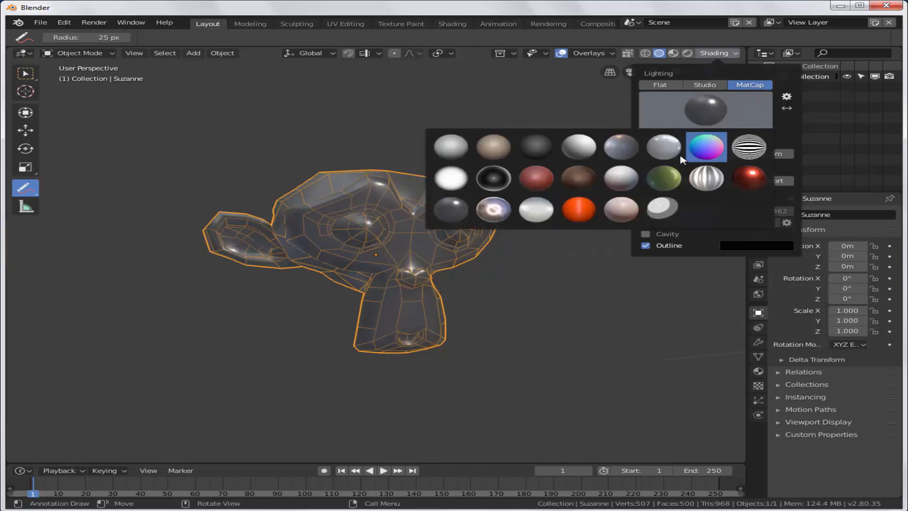
left_click(532, 187)
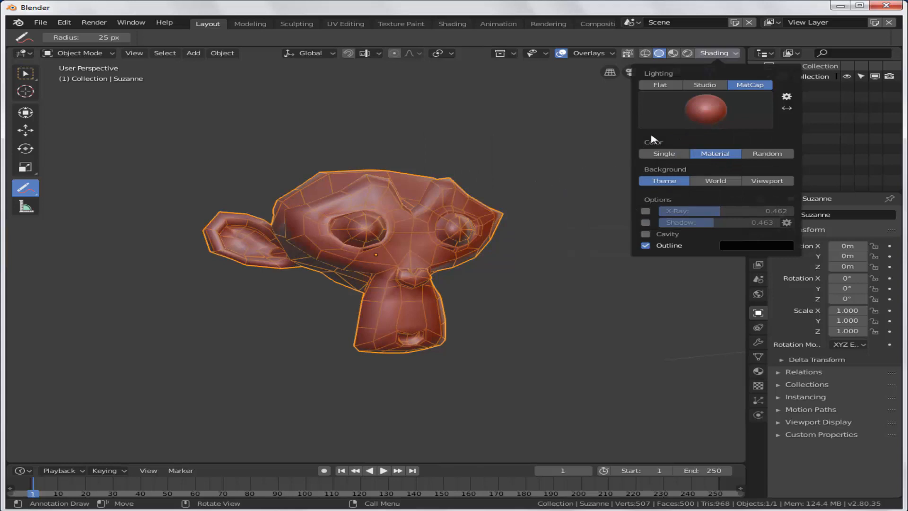
left_click(689, 116)
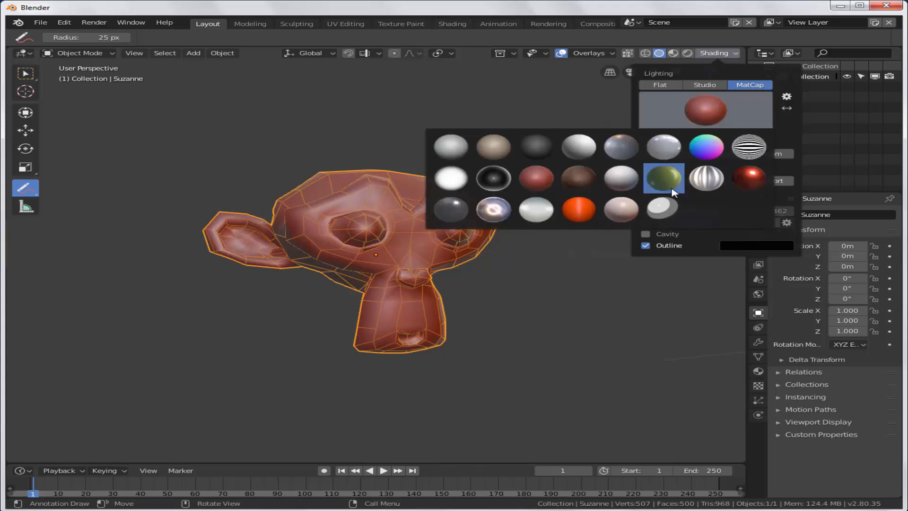
left_click(749, 178)
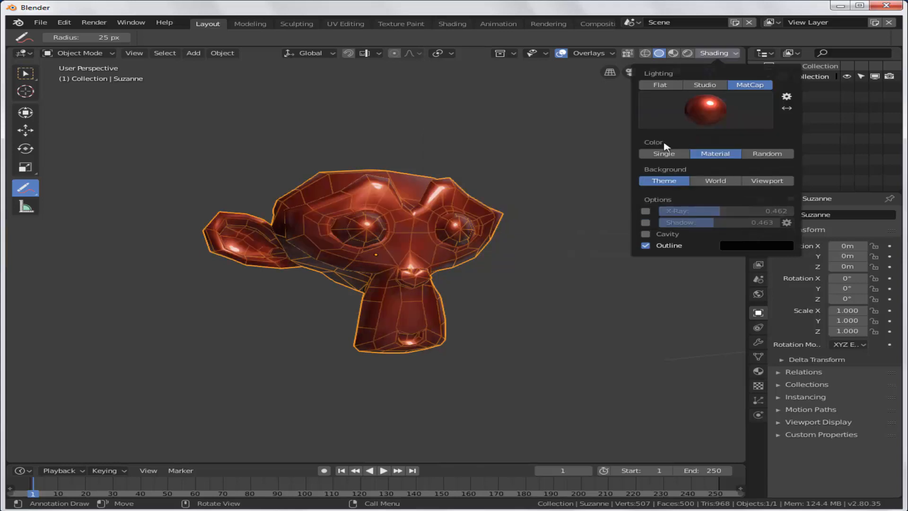
Switch the lighting to Studio and the colour mode to Single, with a pale blue-grey colour
left_click(696, 87)
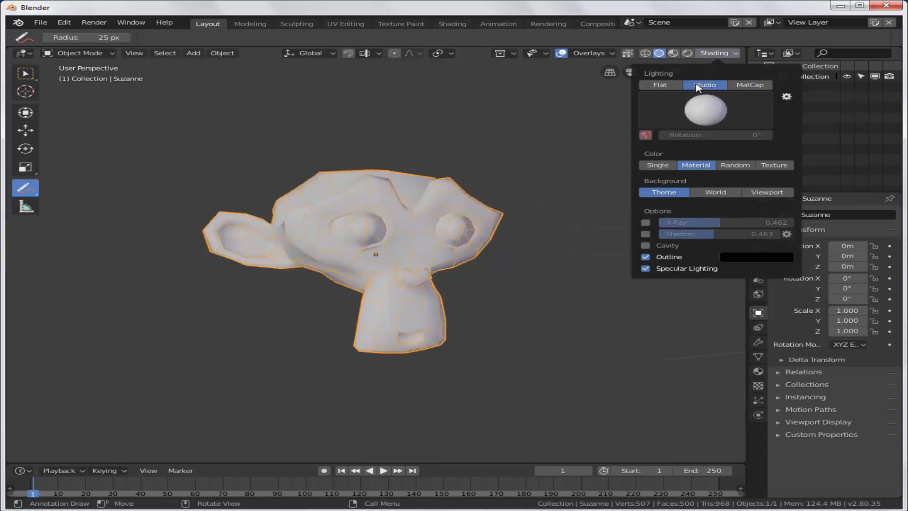
left_click(659, 165)
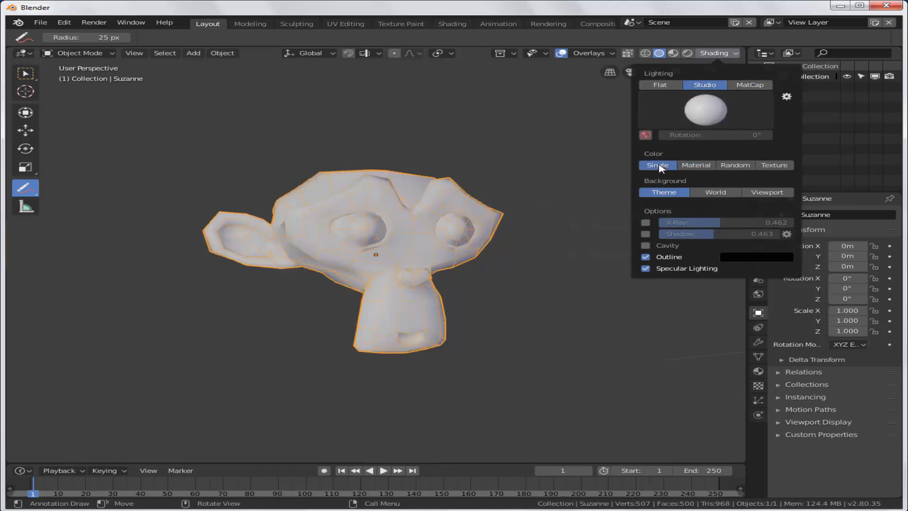
left_click(724, 180)
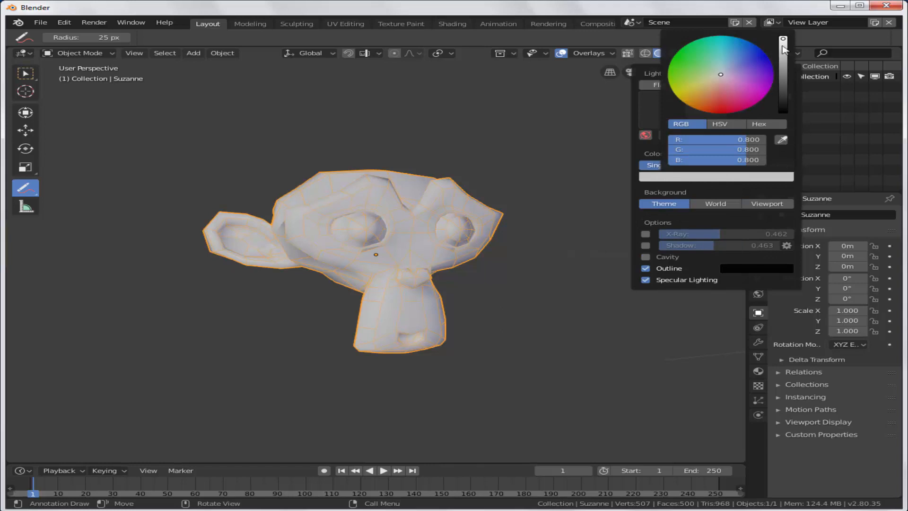
left_click(728, 108)
left_click_drag(728, 109, 721, 72)
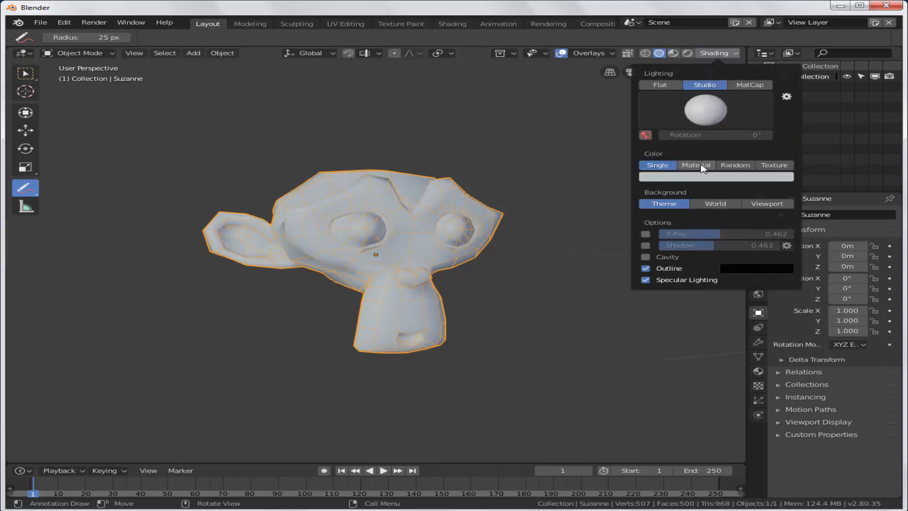
Try the Material, Random and Texture colour modes on the monkey, and return to Single
left_click(697, 165)
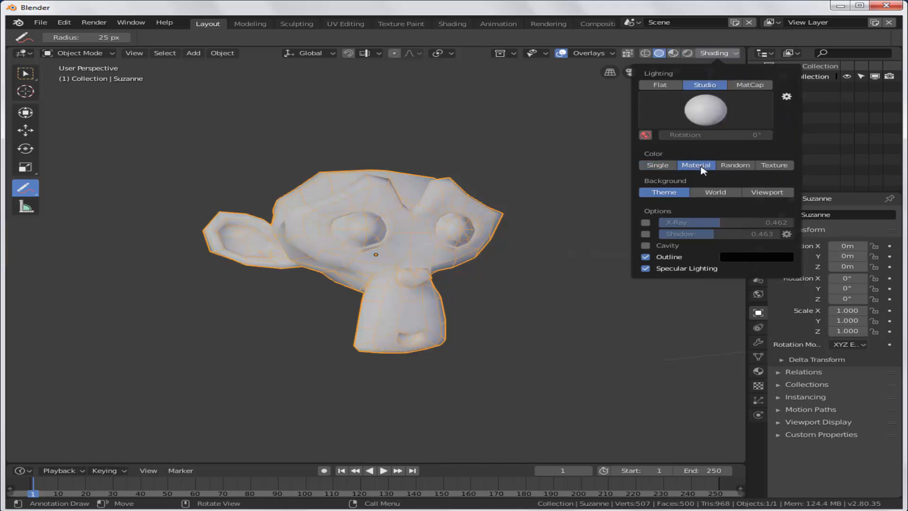
left_click(735, 165)
left_click(772, 166)
left_click(741, 168)
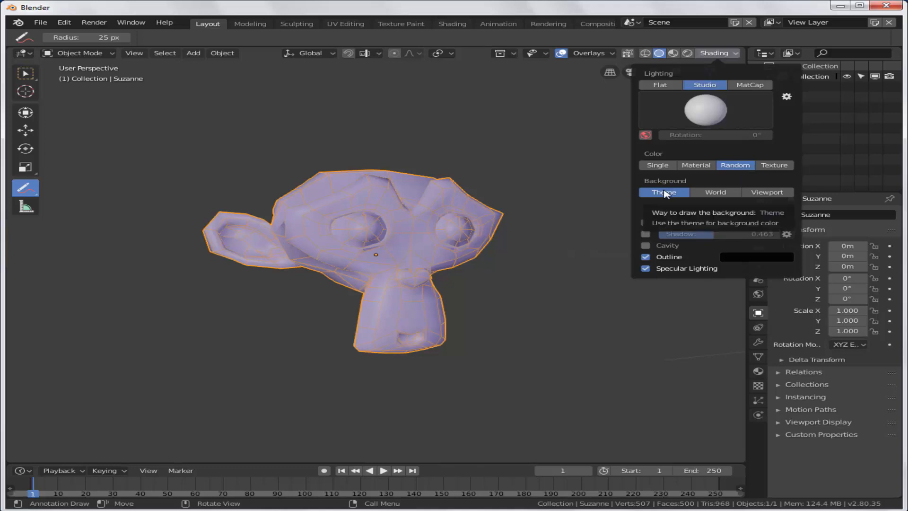
left_click(666, 166)
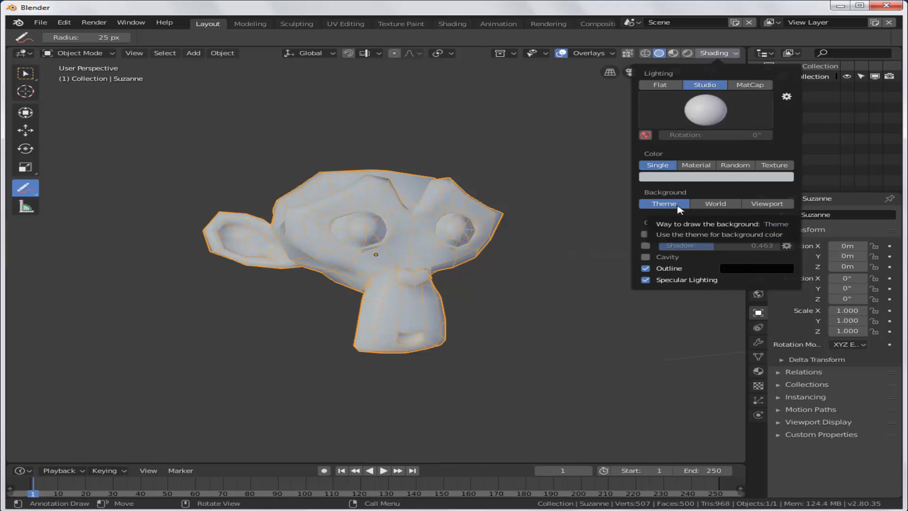
Try the World and Viewport backgrounds, changing the viewport colour to light grey and near black, and return to Theme
left_click(713, 206)
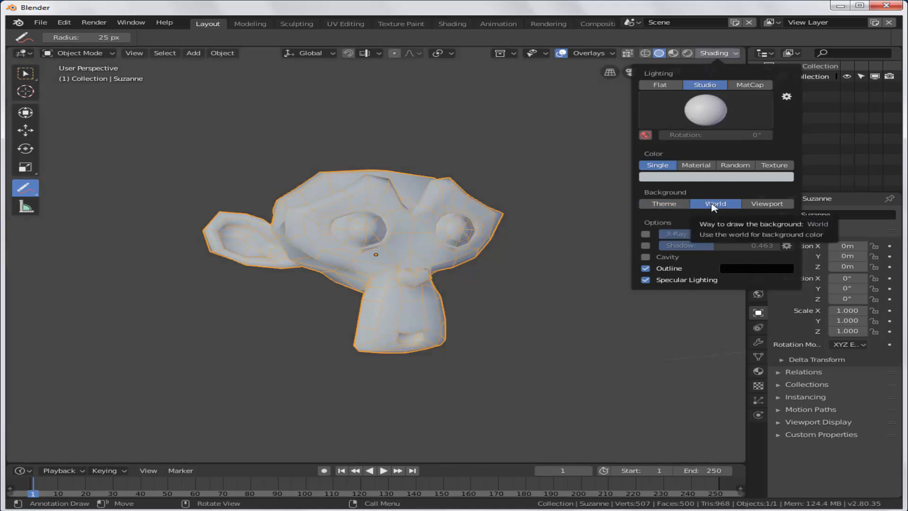
left_click(765, 204)
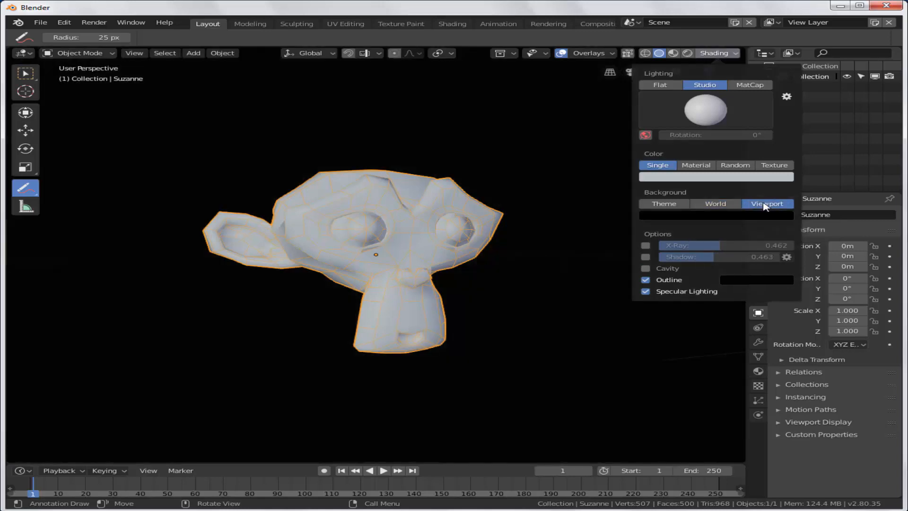
left_click(737, 216)
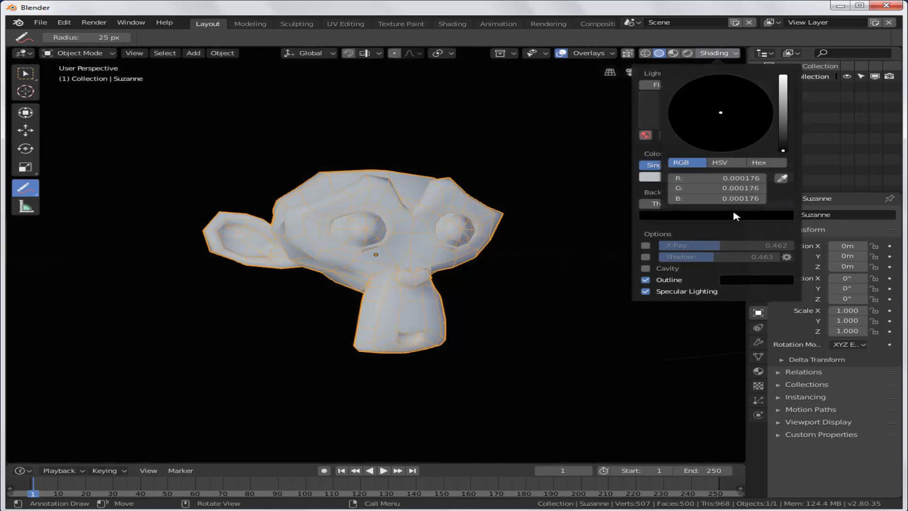
left_click_drag(786, 153, 783, 90)
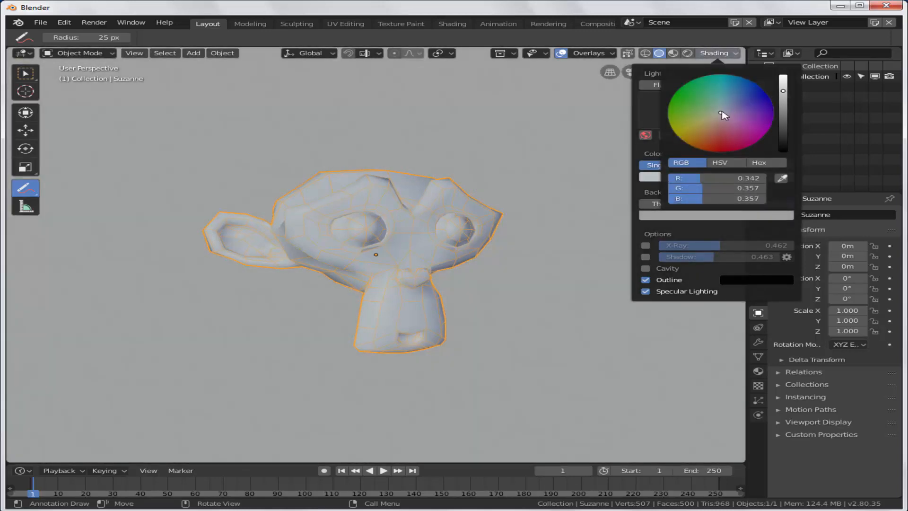
mouse_move(720, 112)
left_mouse_down()
mouse_move(718, 145)
mouse_move(721, 114)
left_mouse_up()
left_click_drag(783, 91, 782, 148)
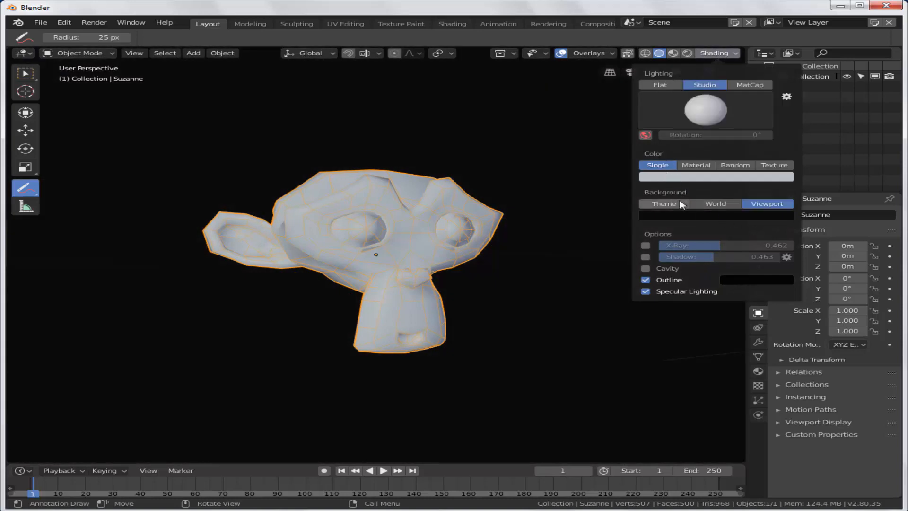
left_click(681, 205)
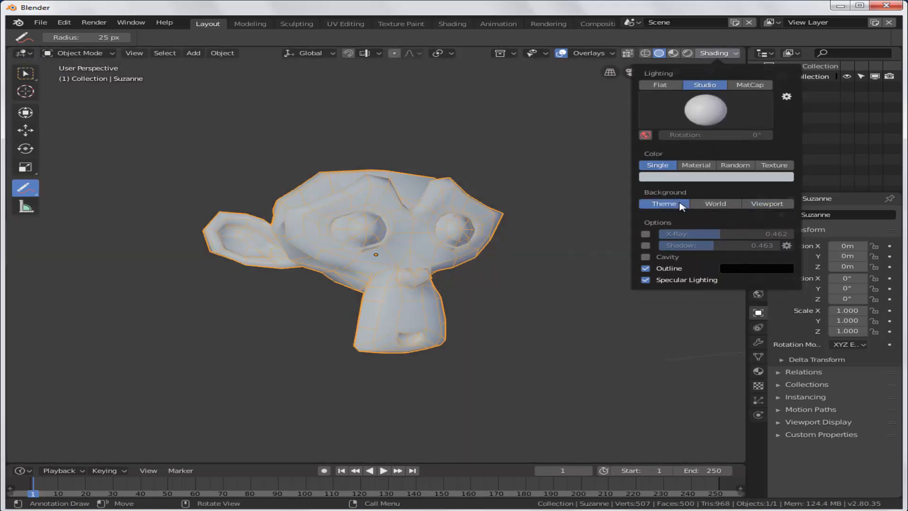
Switch the viewport to LookDev shading, turn on Scene Lights, and toggle Scene World on and off
left_click(673, 53)
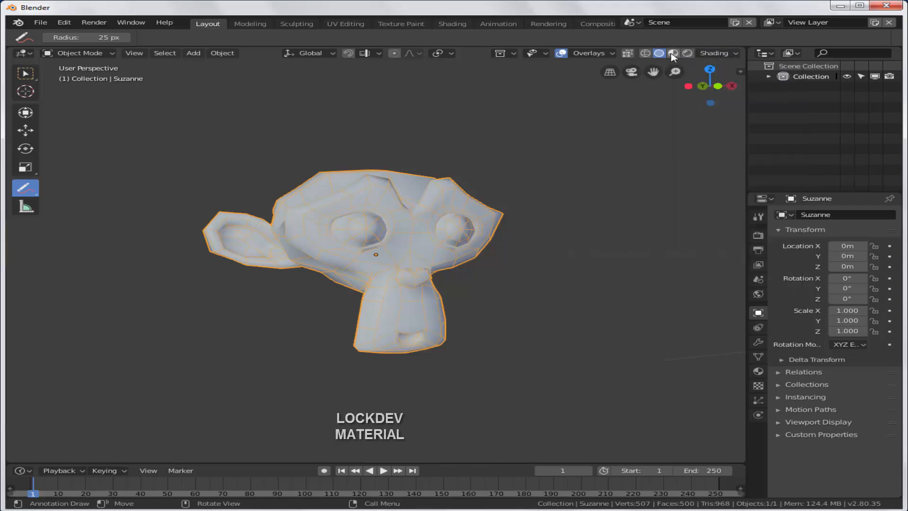
left_click(735, 55)
left_click(646, 86)
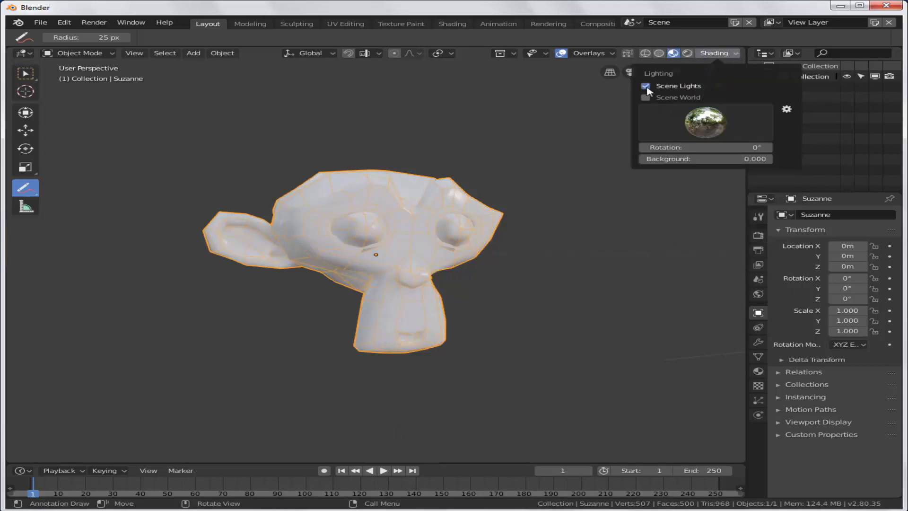
left_click(646, 97)
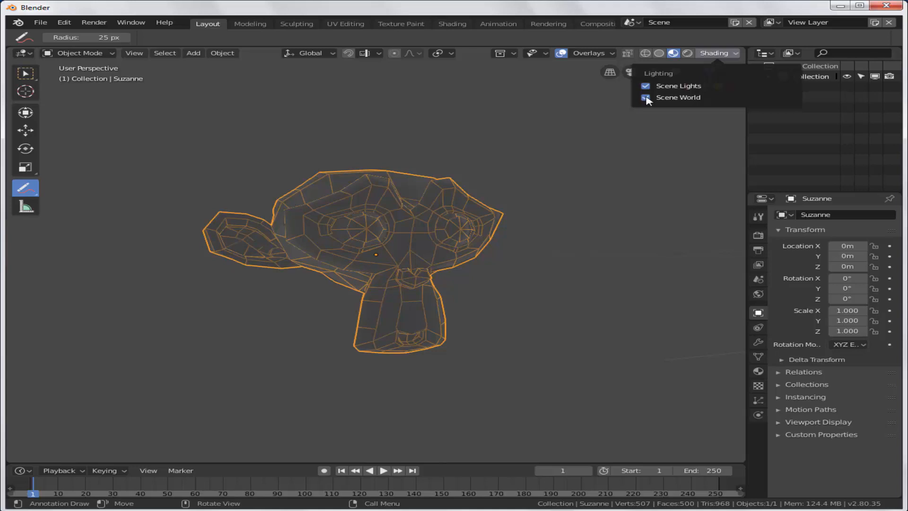
left_click(645, 97)
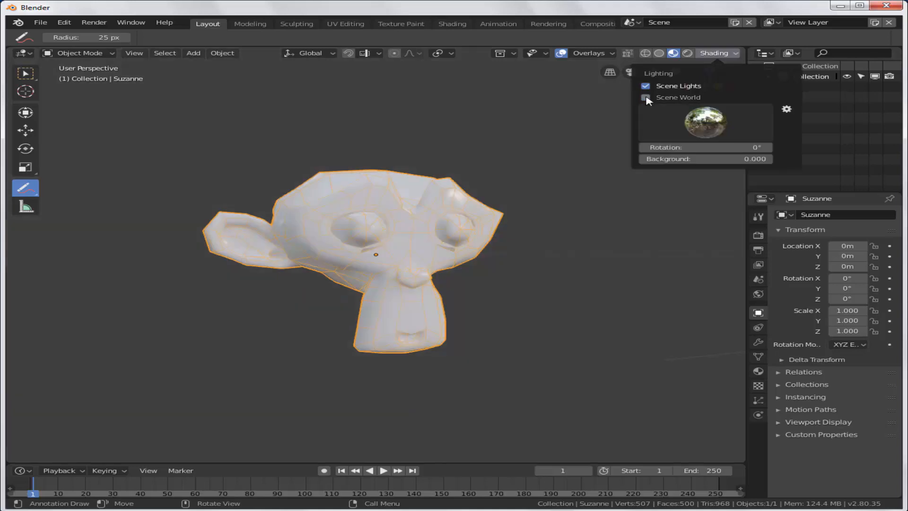
Try the forest, dark night, cloudy field and studio.exr environment images as the LookDev lighting on the monkey
left_click(712, 124)
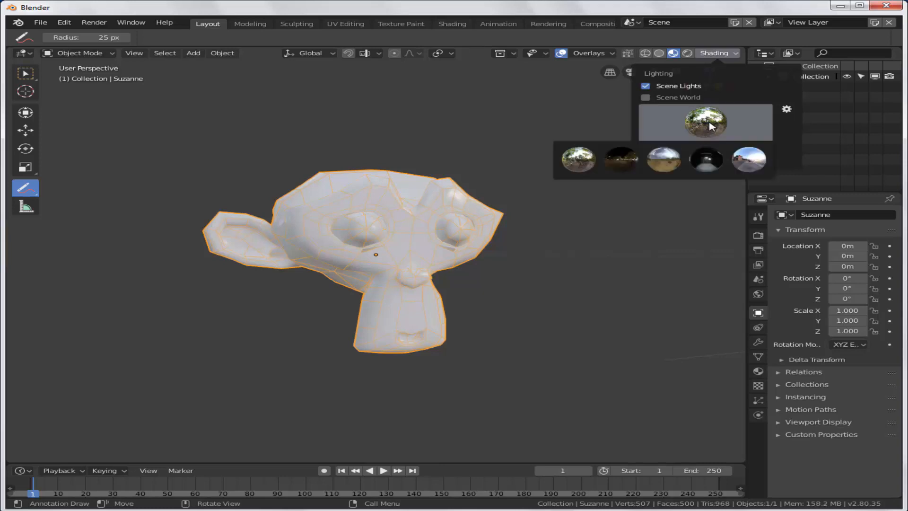
left_click(584, 161)
left_click(681, 125)
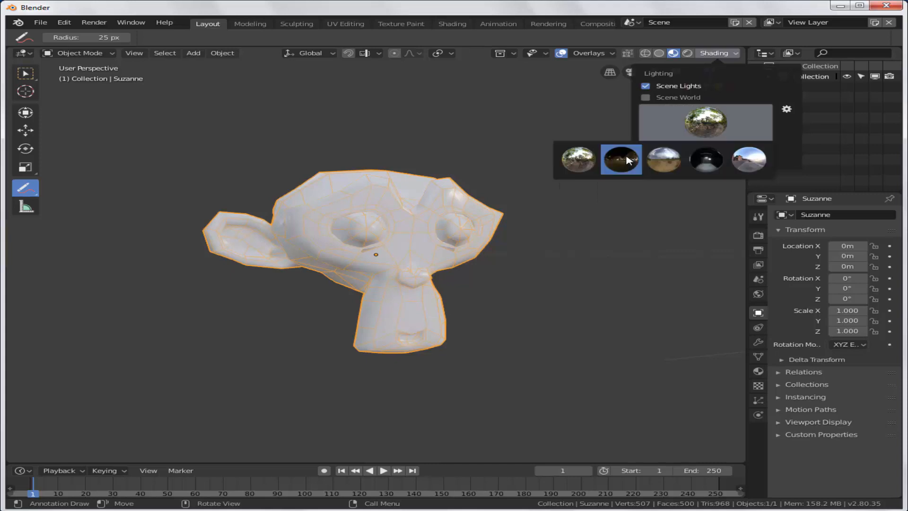
left_click(629, 160)
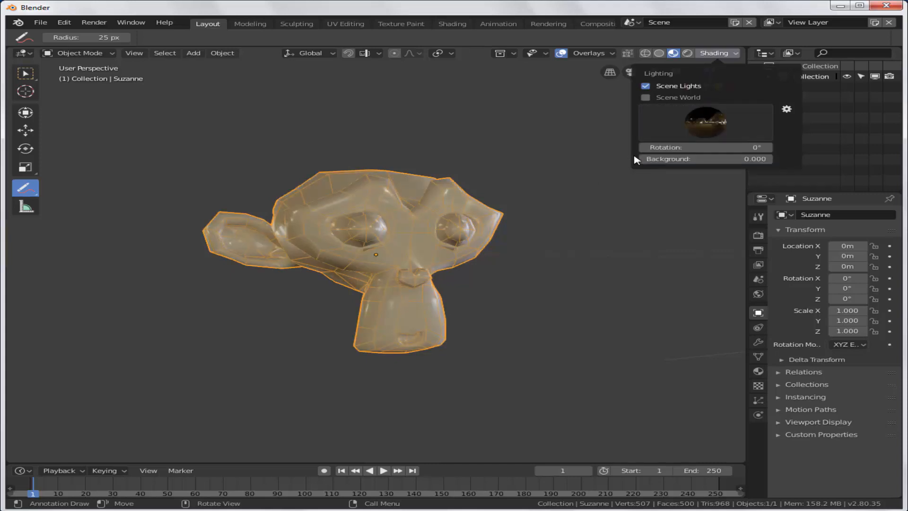
left_click(707, 130)
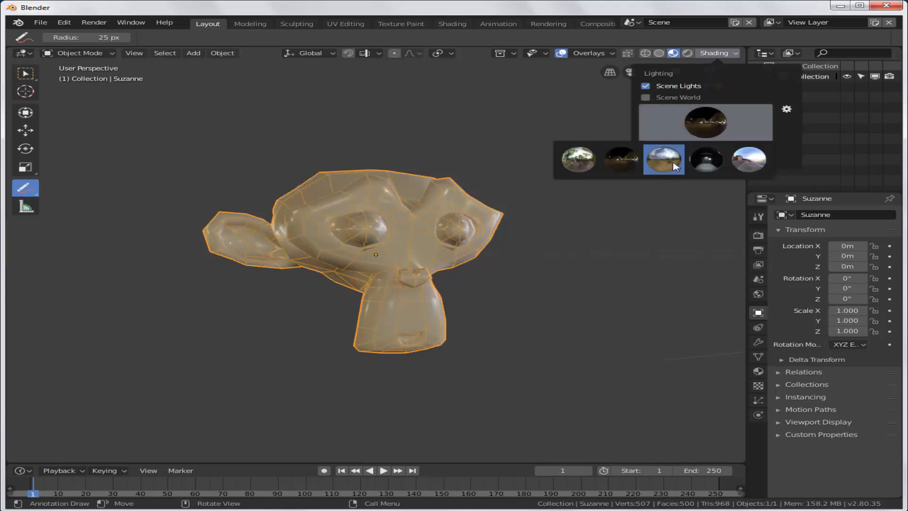
left_click(663, 160)
left_click(705, 123)
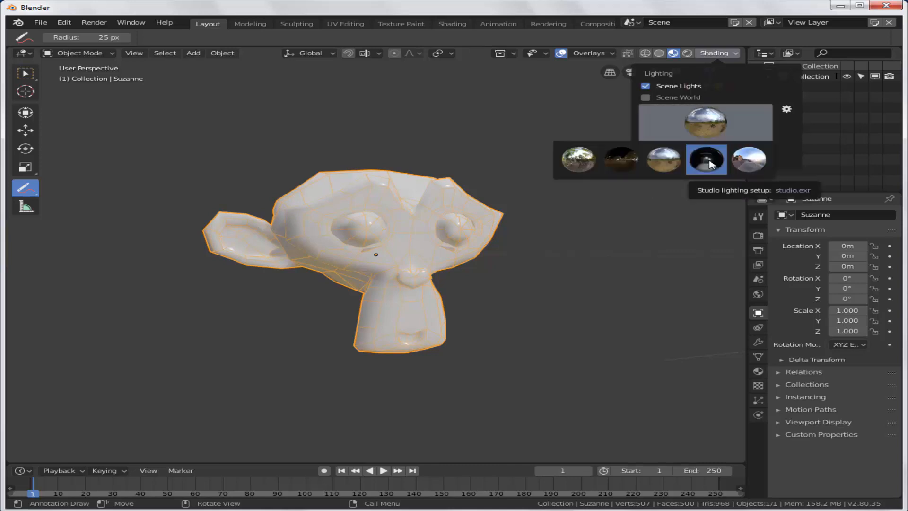
left_click(709, 163)
Light the monkey with the blue-sky street environment image and raise the Background value to show it in the viewport
left_click(710, 129)
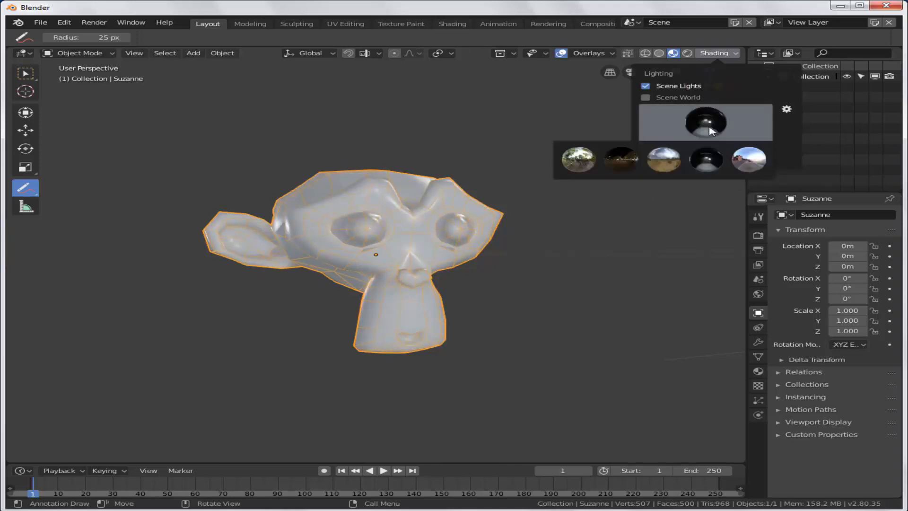
left_click(749, 161)
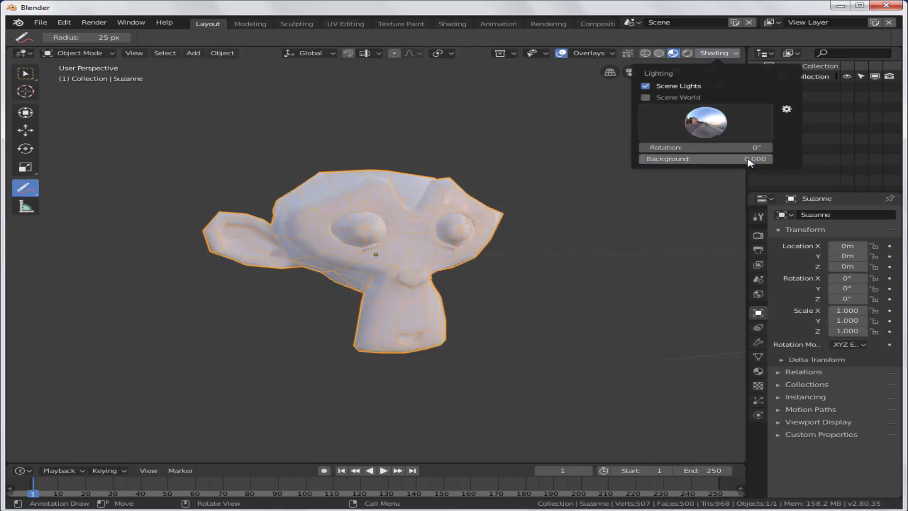
mouse_move(749, 147)
left_mouse_down()
mouse_move(762, 147)
mouse_move(638, 159)
mouse_move(772, 159)
mouse_move(662, 159)
left_mouse_up()
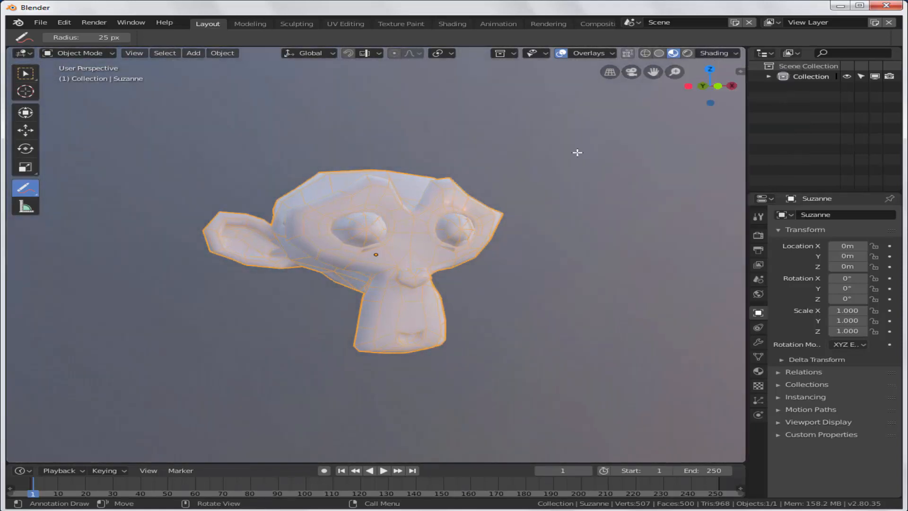